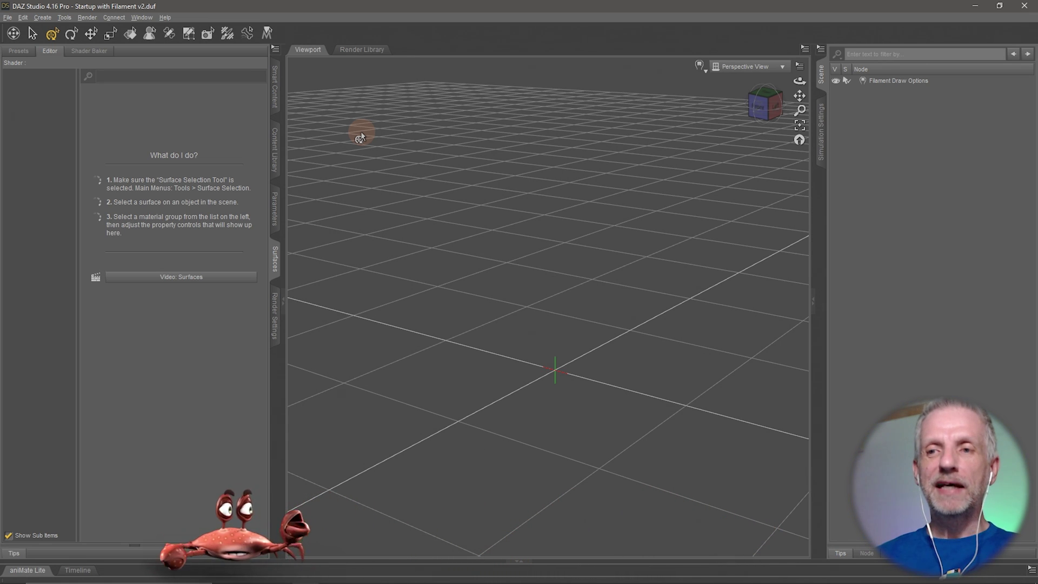
List installed Figures products in Smart Content with Tips/Info collapsed and Filter By Context off.
click(275, 93)
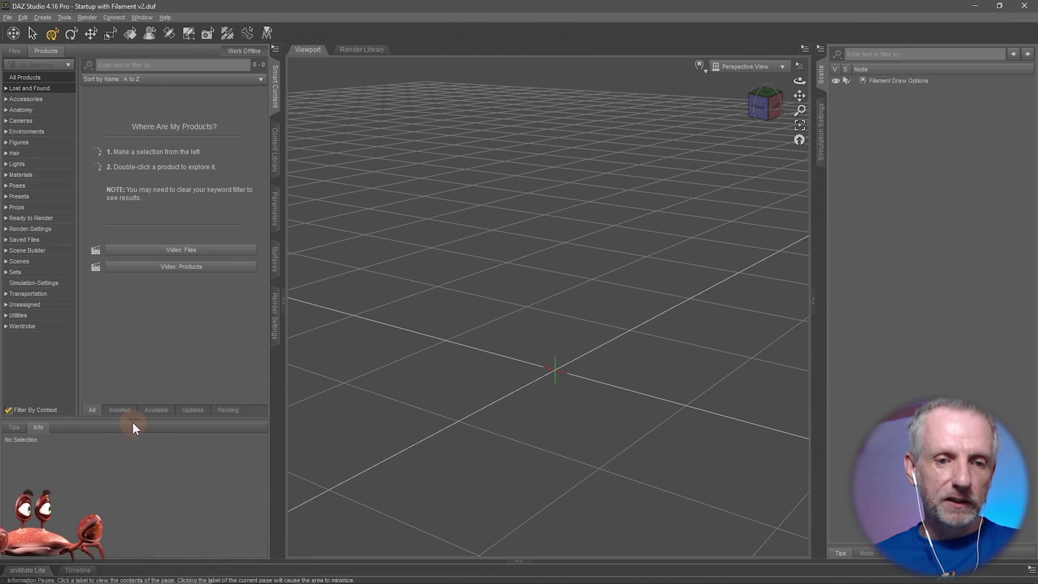
drag(135, 424, 145, 510)
click(119, 547)
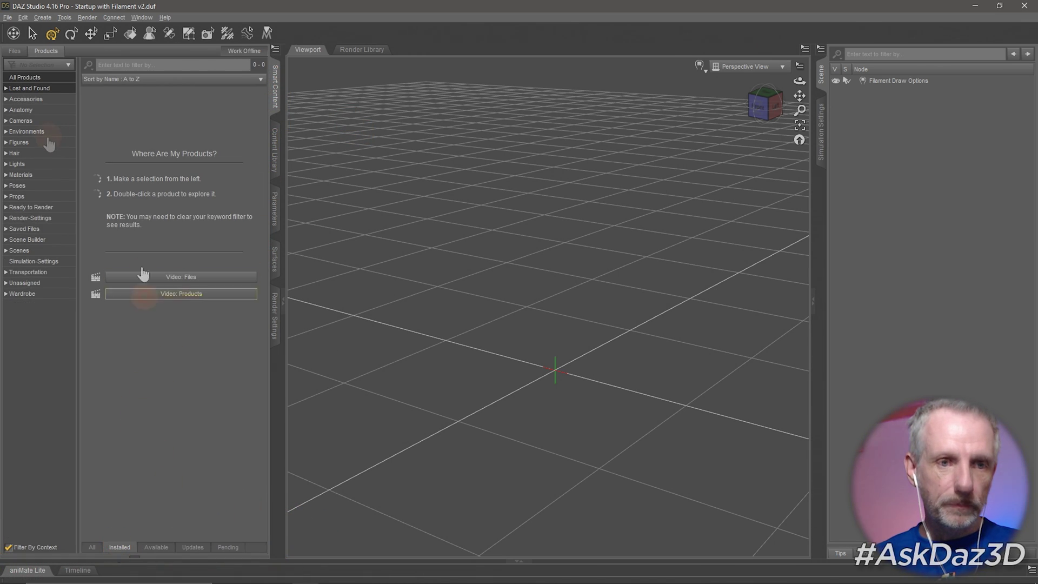
click(38, 142)
click(9, 547)
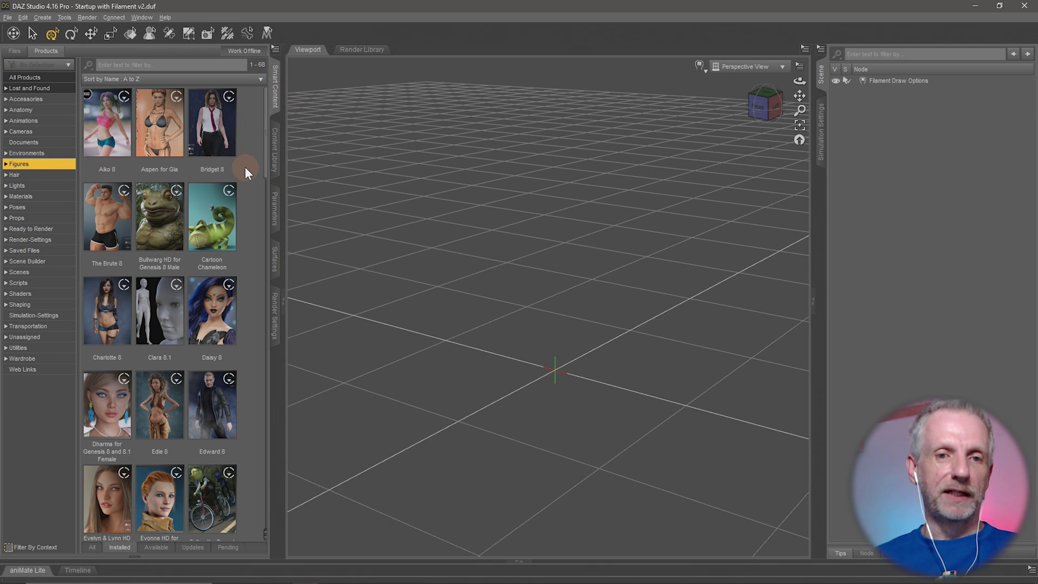
Scroll the 68 figure products to find and select Genesis 8 Starter Essentials.
scroll(245, 166, down, 3)
scroll(245, 167, down, 6)
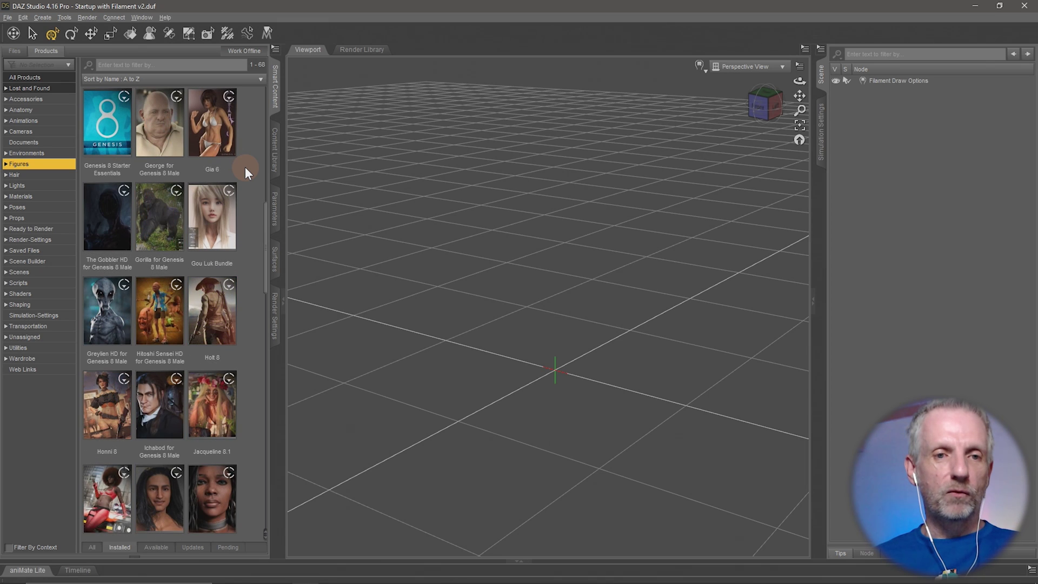
scroll(245, 166, up, 4)
scroll(245, 167, down, 4)
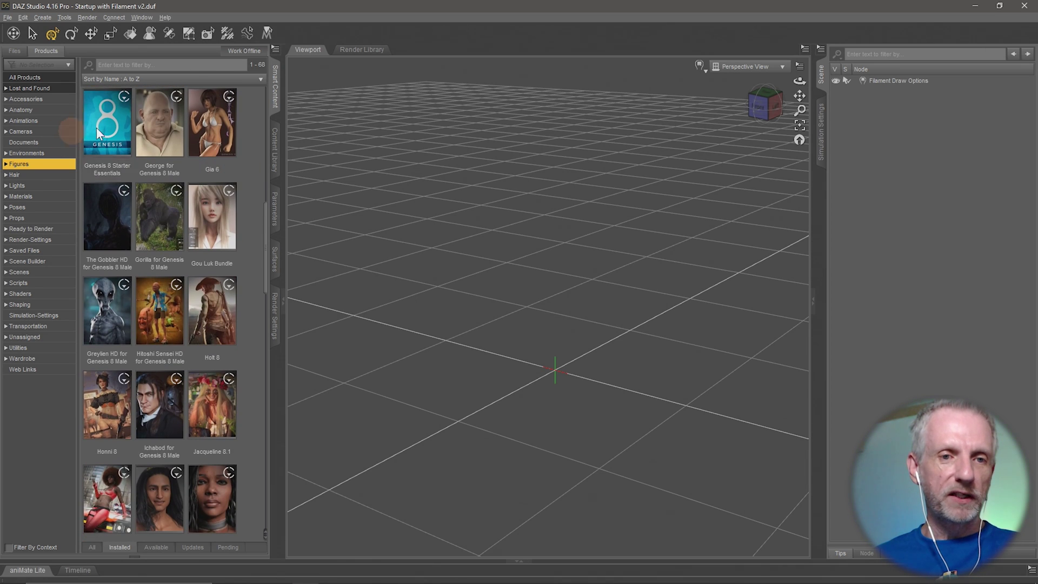
click(116, 119)
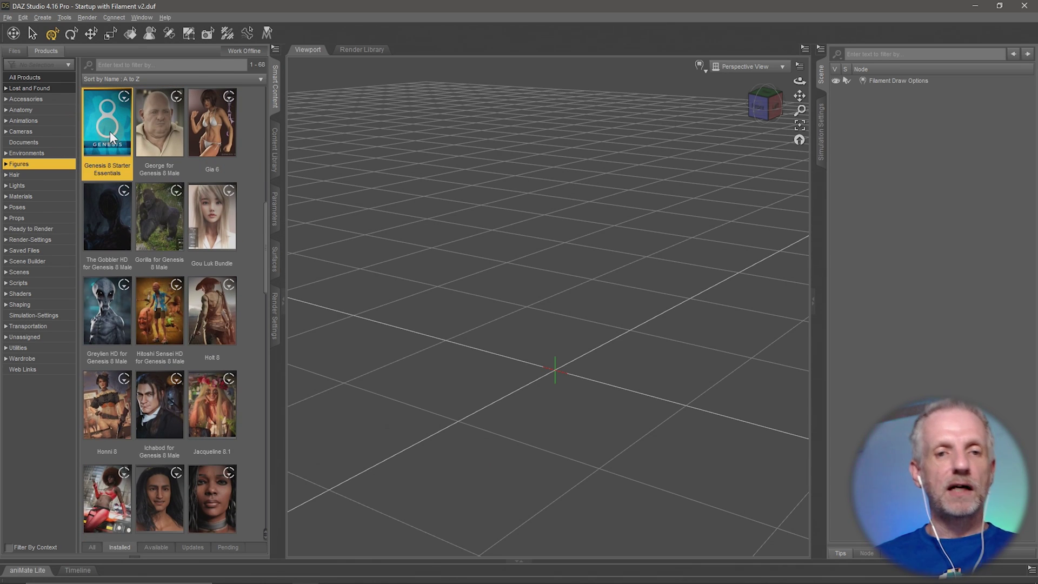
mouse_move(110, 132)
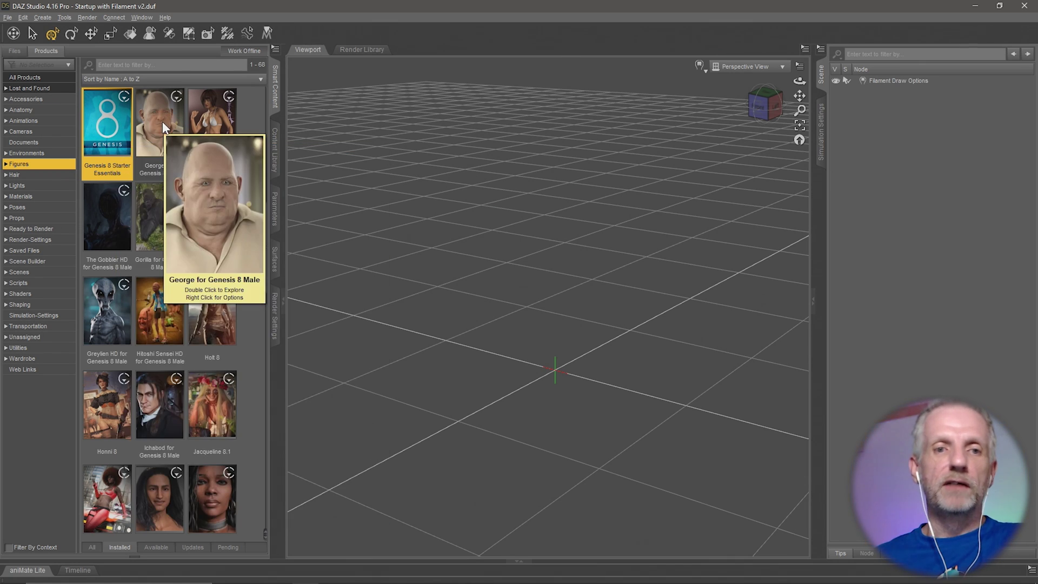
Open George for Genesis 8 Male and select its George HD figure under Figures.
click(162, 122)
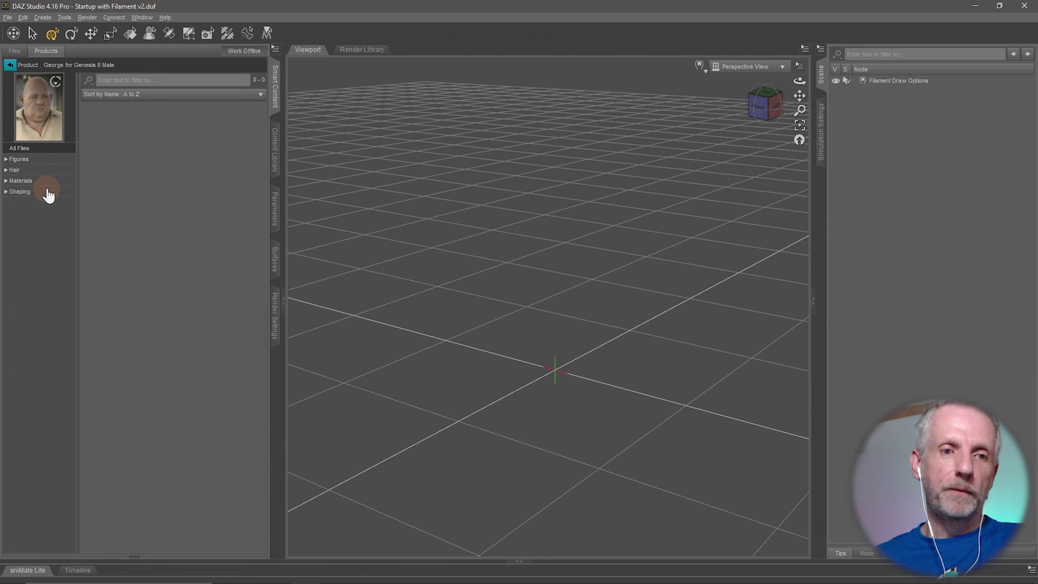
click(55, 160)
click(109, 157)
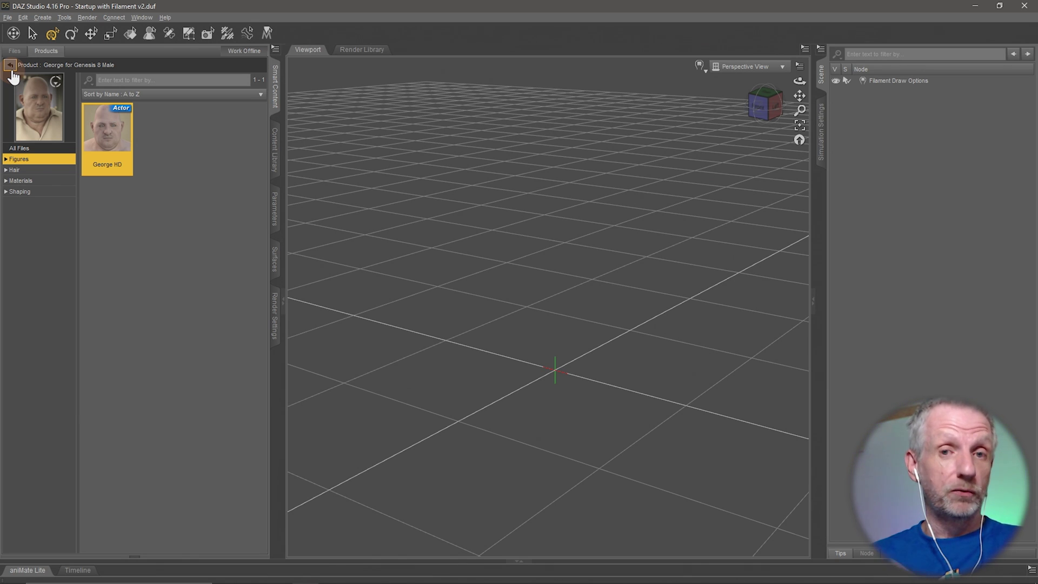
Return to the figure products list and open the Michael 8 product.
click(11, 65)
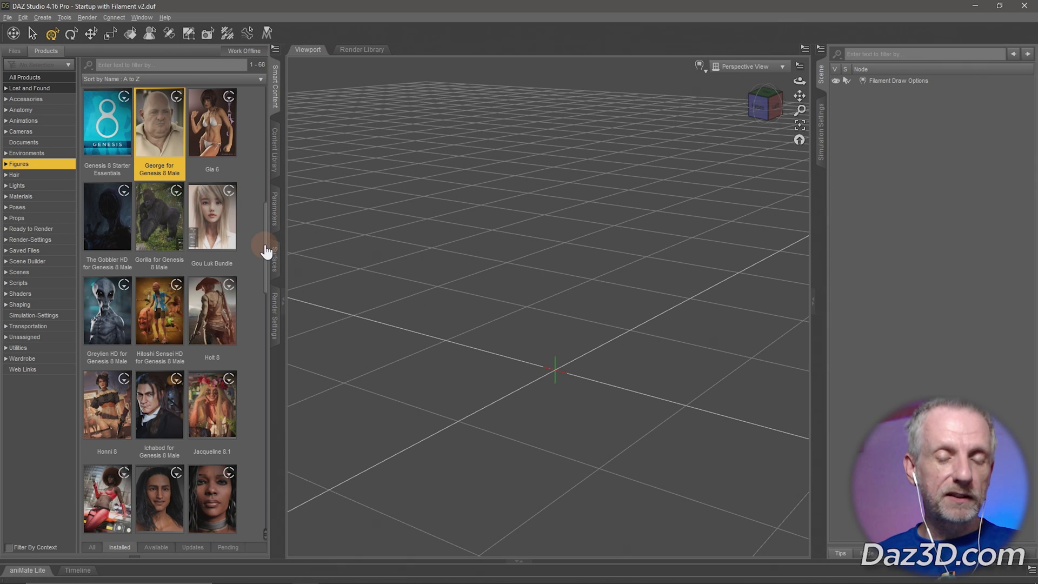
drag(266, 250, 222, 317)
double_click(161, 262)
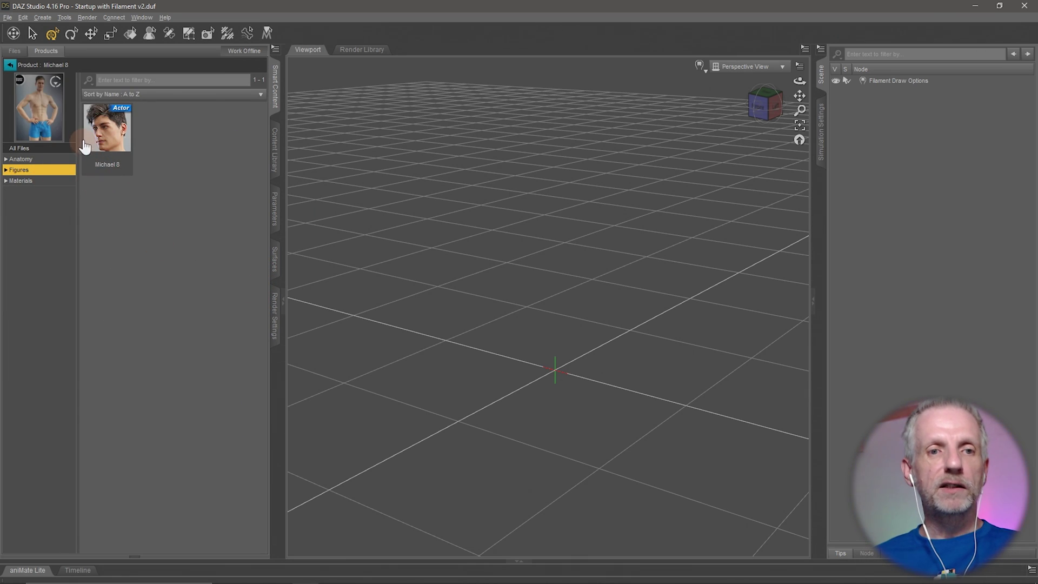
click(8, 66)
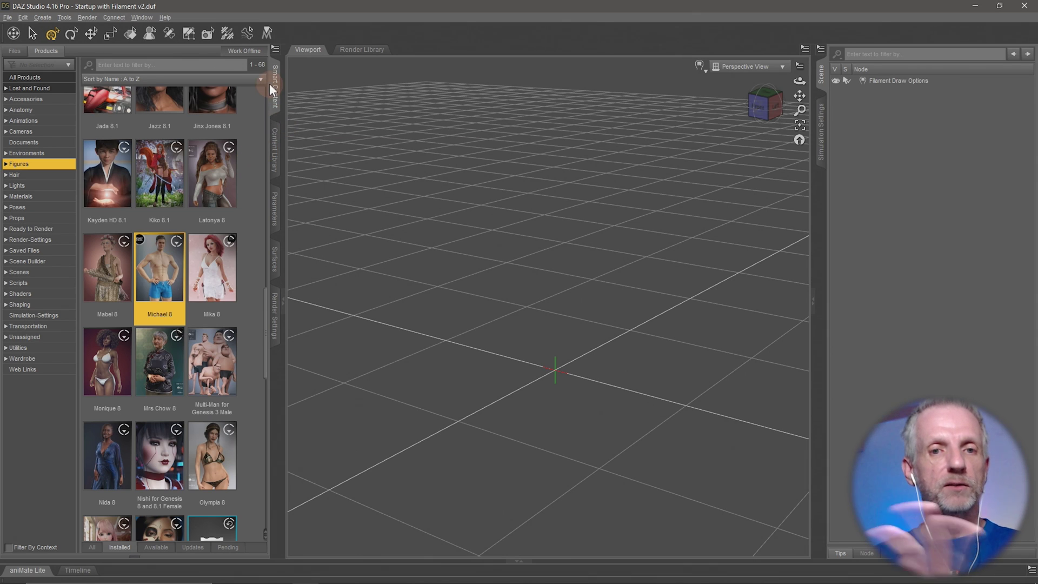
double_click(154, 281)
Browse Michael 8's All Files, Anatomy, Figures and Materials categories.
click(58, 148)
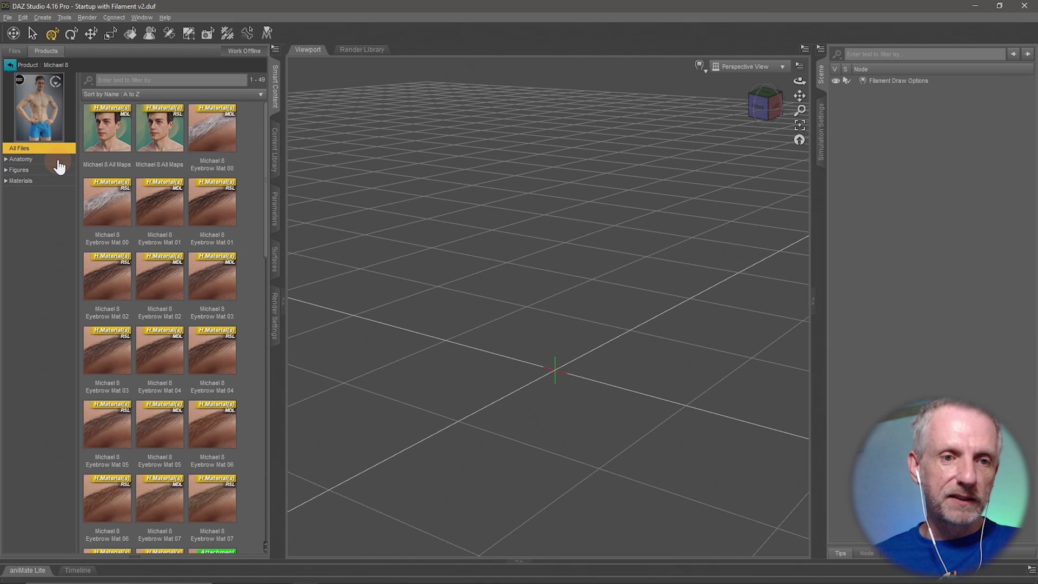
click(59, 159)
click(57, 148)
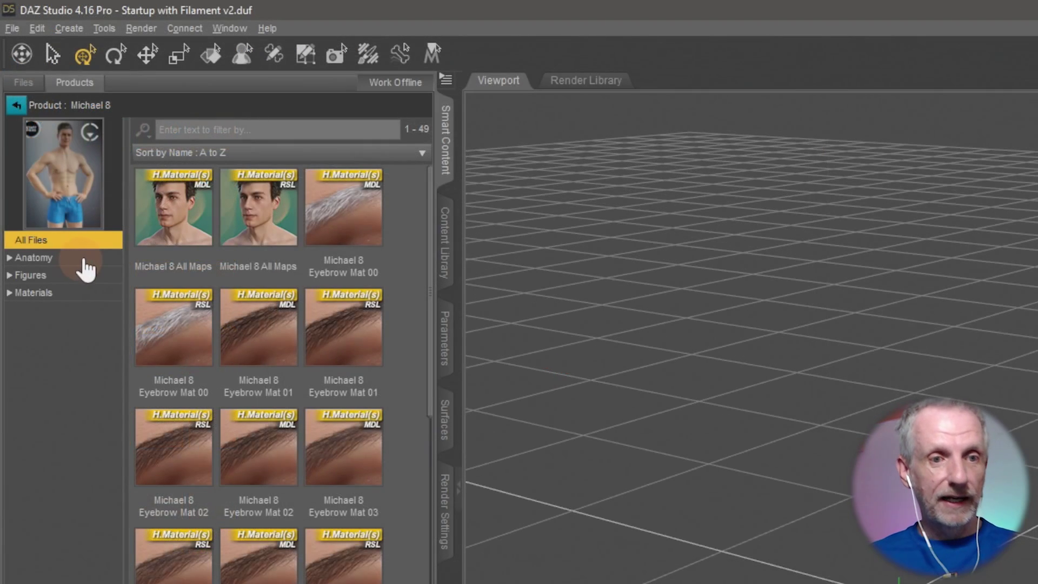
click(49, 159)
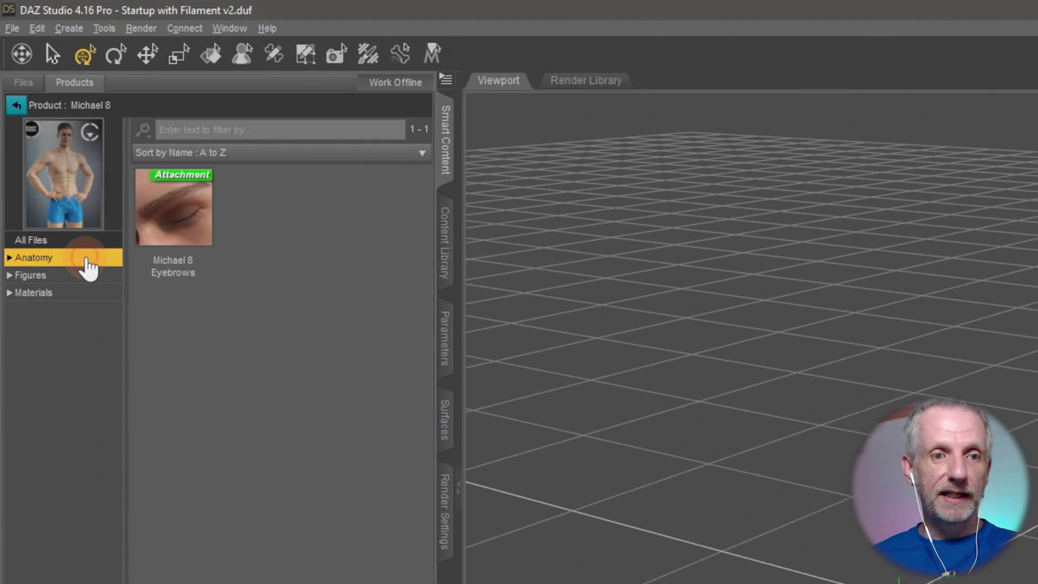
click(52, 169)
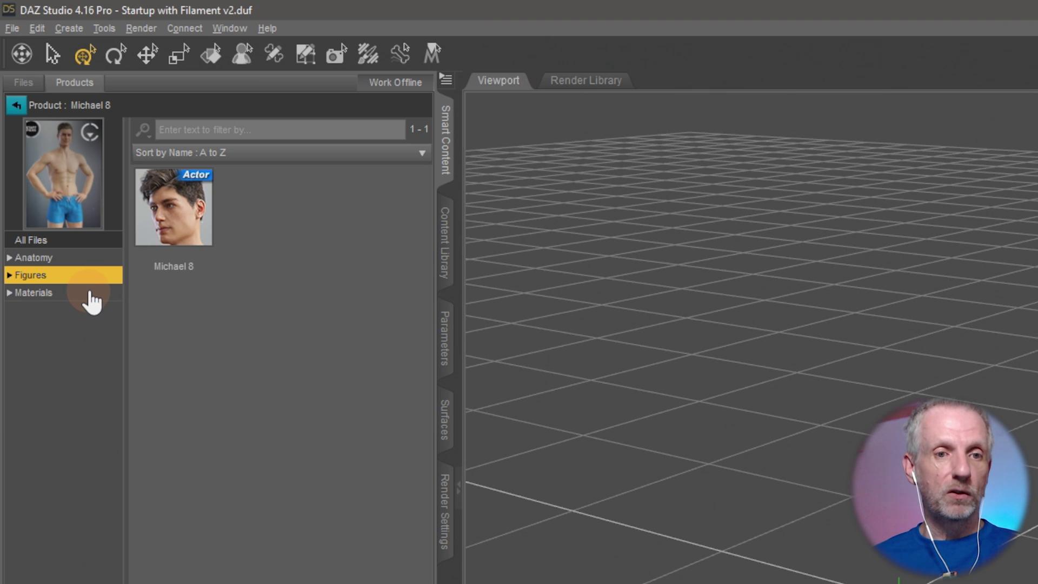
click(86, 293)
Load the Michael 8 Actor from the Figures category into the scene.
click(102, 242)
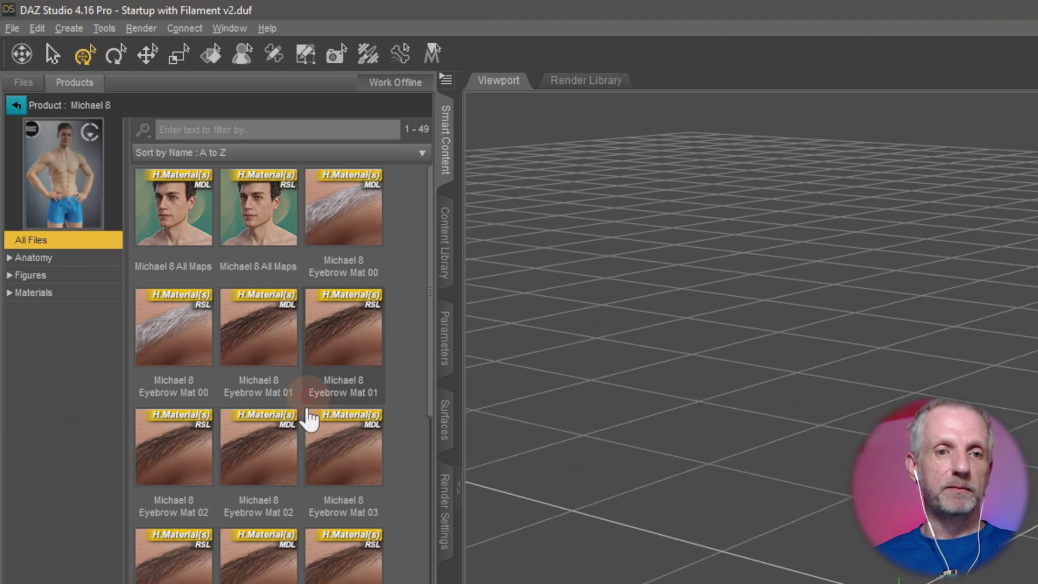
mouse_move(270, 550)
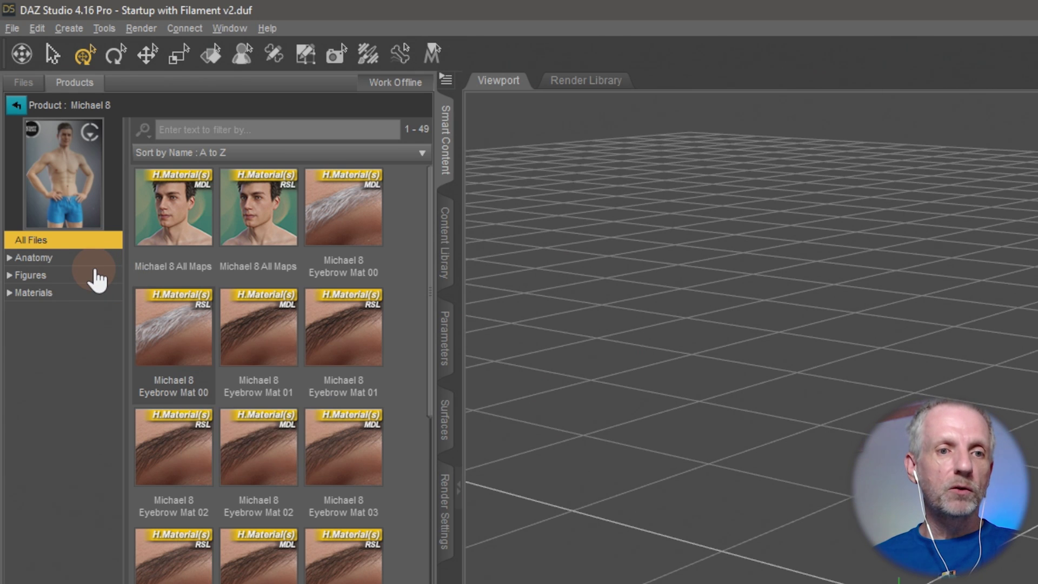
click(97, 276)
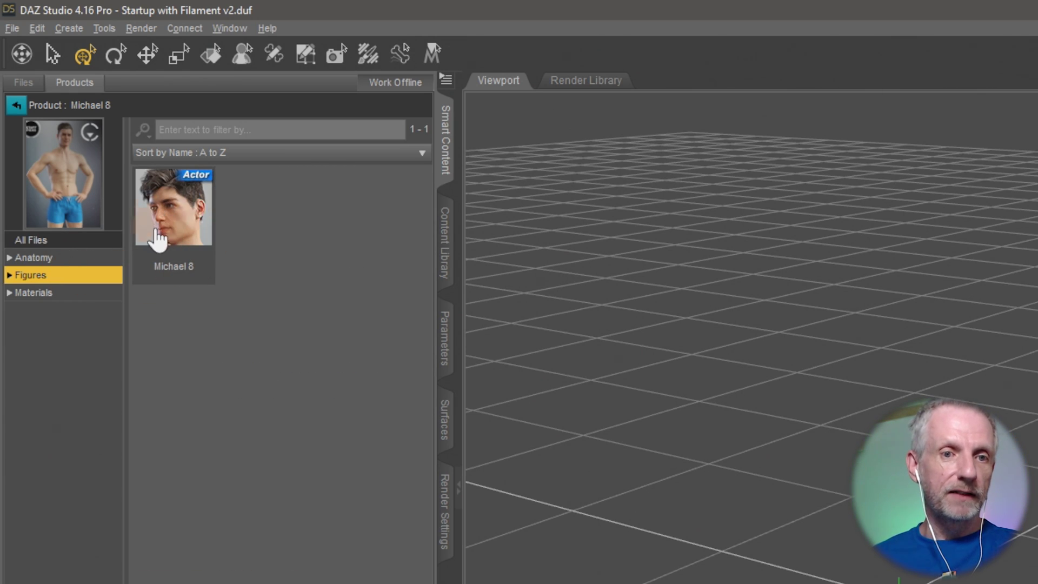
double_click(176, 212)
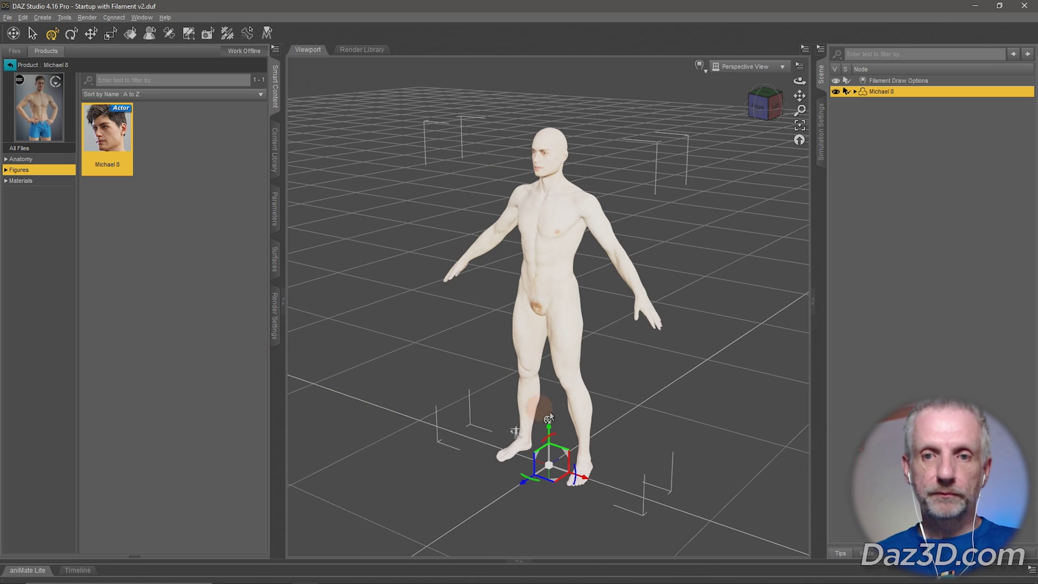
Dolly the viewport camera in close to the loaded Michael 8 figure.
alt+drag(590, 394, 575, 313)
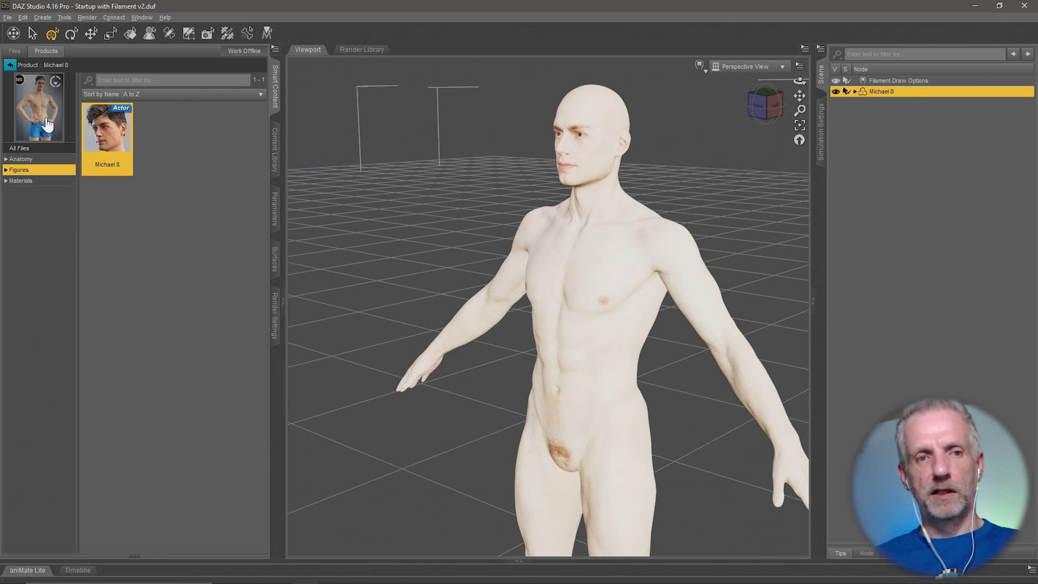
Put Basic Wear Briefs from Genesis 8 Starter Essentials on Michael 8, with Filter By Context on.
click(11, 65)
click(40, 358)
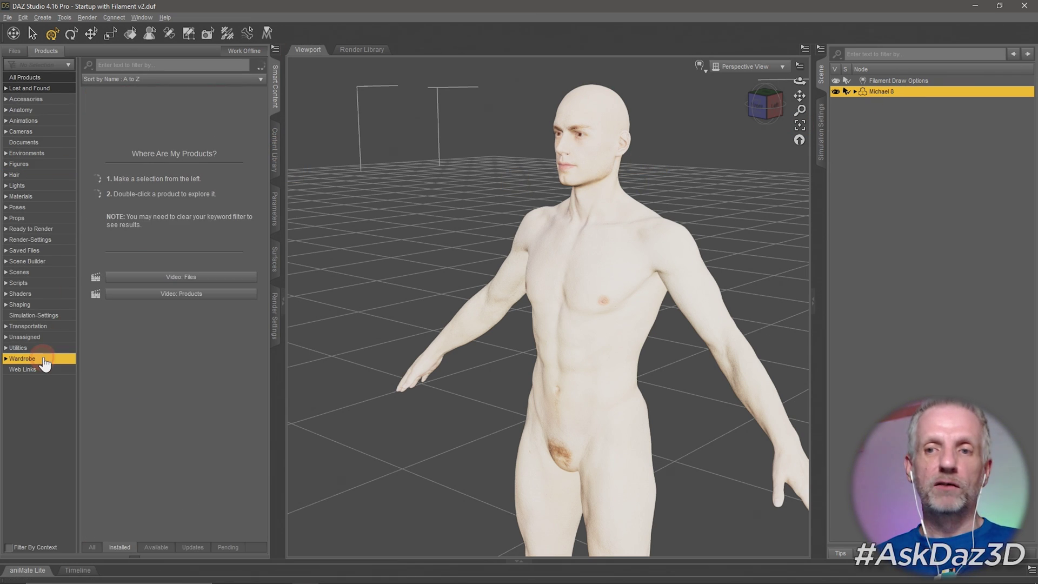
scroll(190, 244, up, 10)
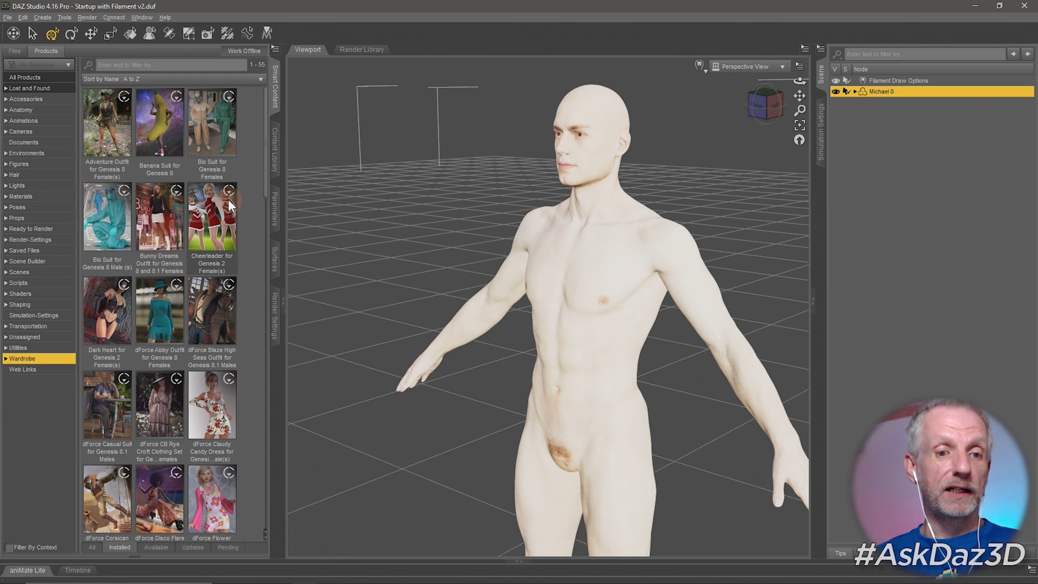
click(8, 547)
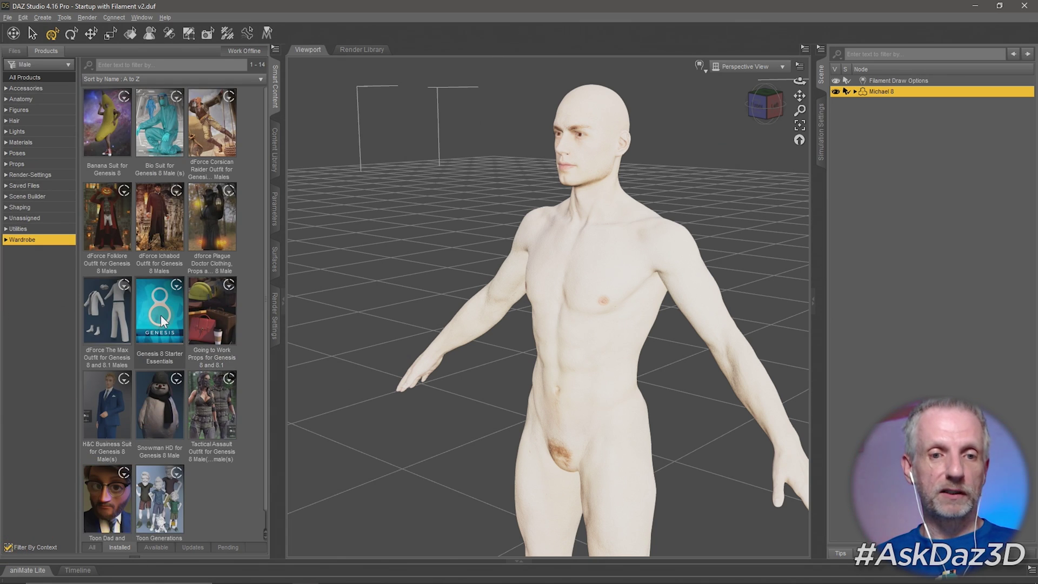
click(160, 319)
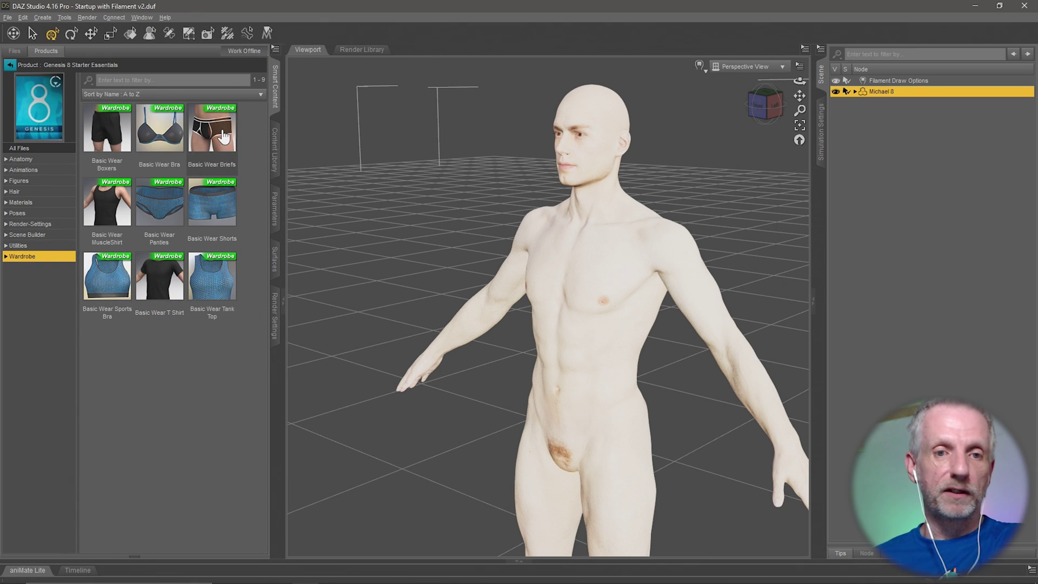
double_click(224, 137)
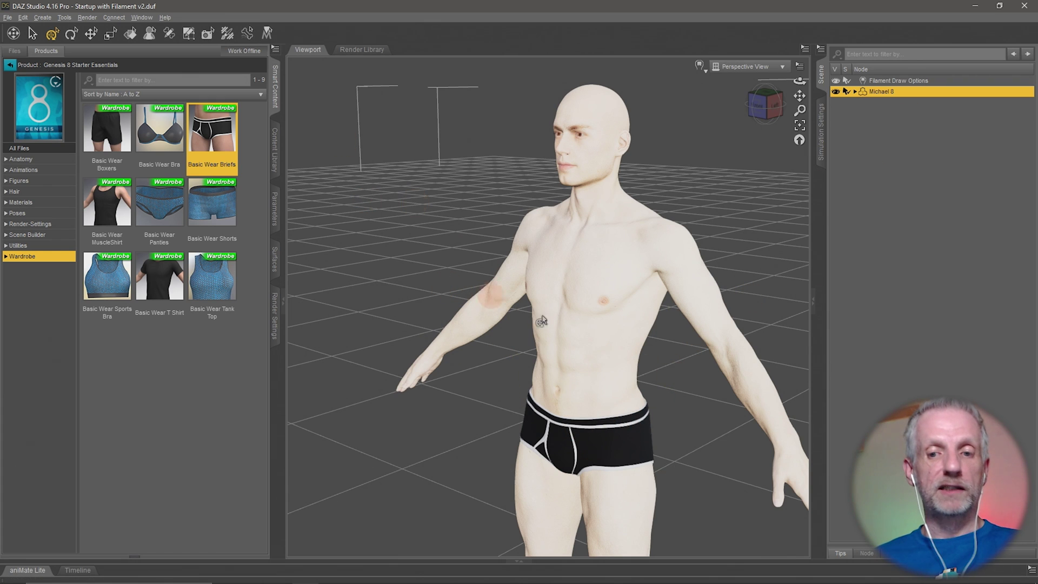
alt+drag(633, 427, 633, 423)
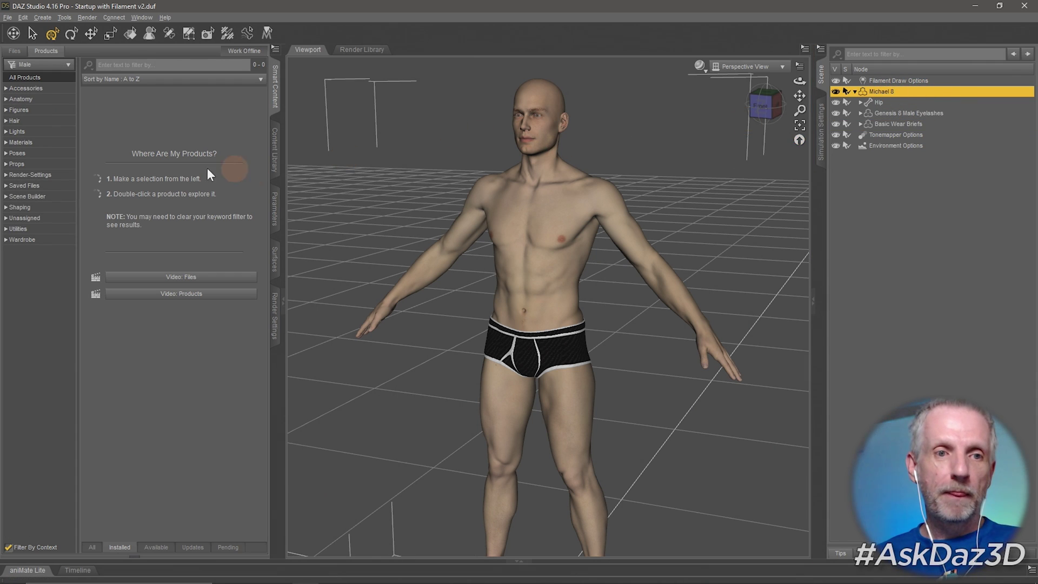
Show Michael 8's Actor > Full Body morphs, such as Michael 8 Body, Ichabod Body and Fitness Details.
click(274, 211)
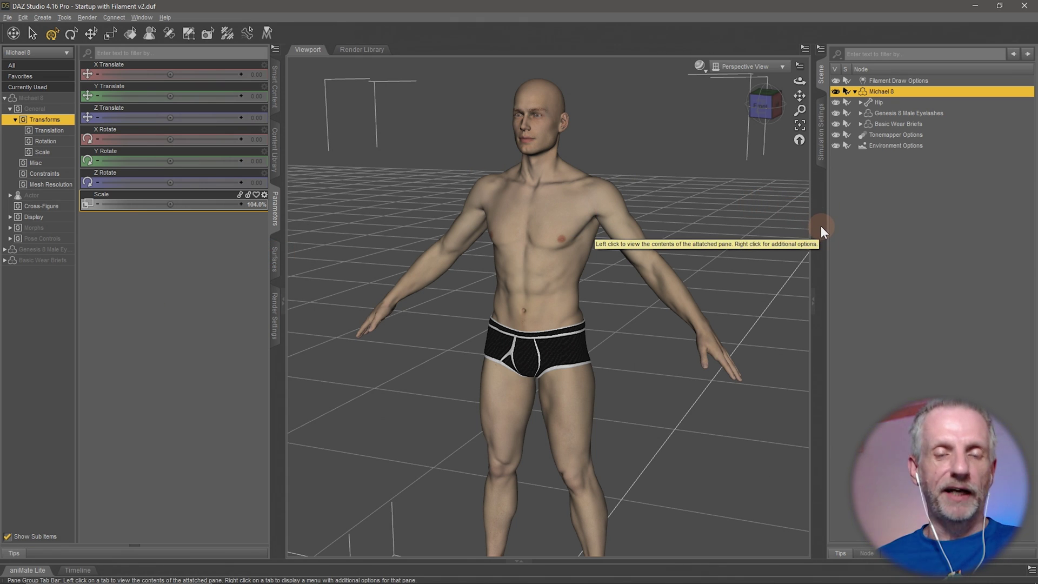
click(36, 196)
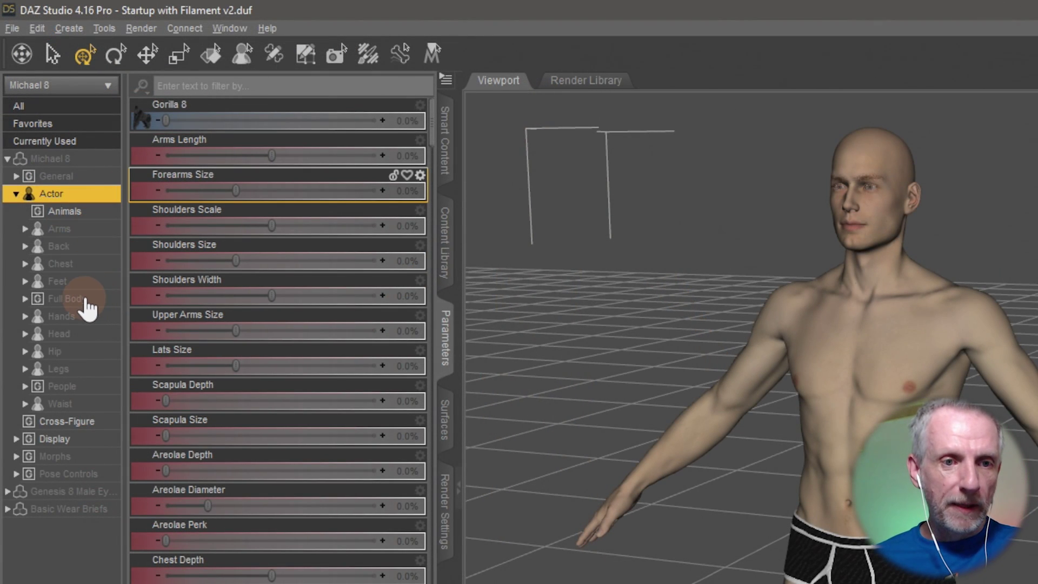
click(85, 300)
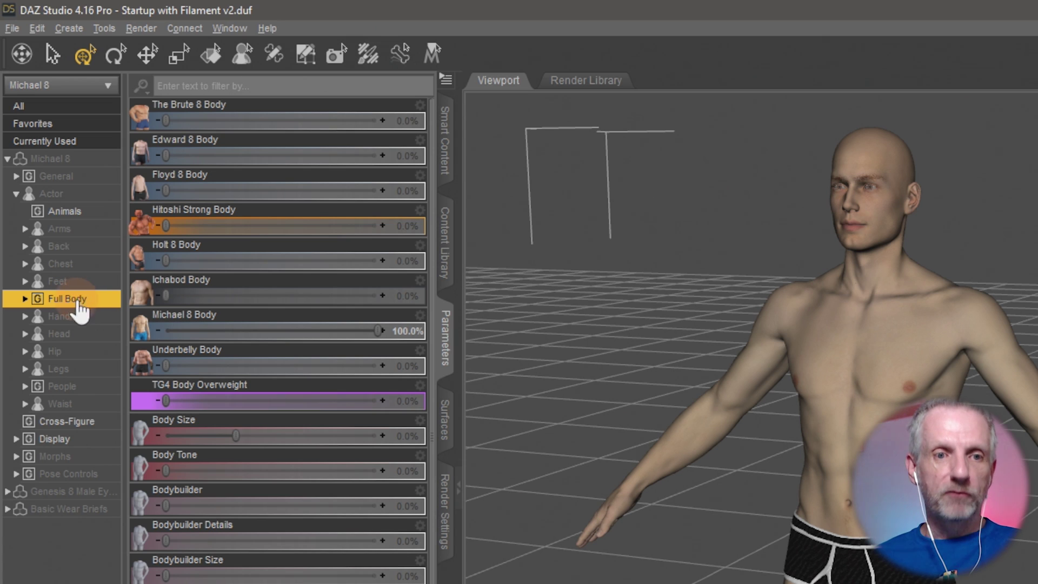
click(243, 326)
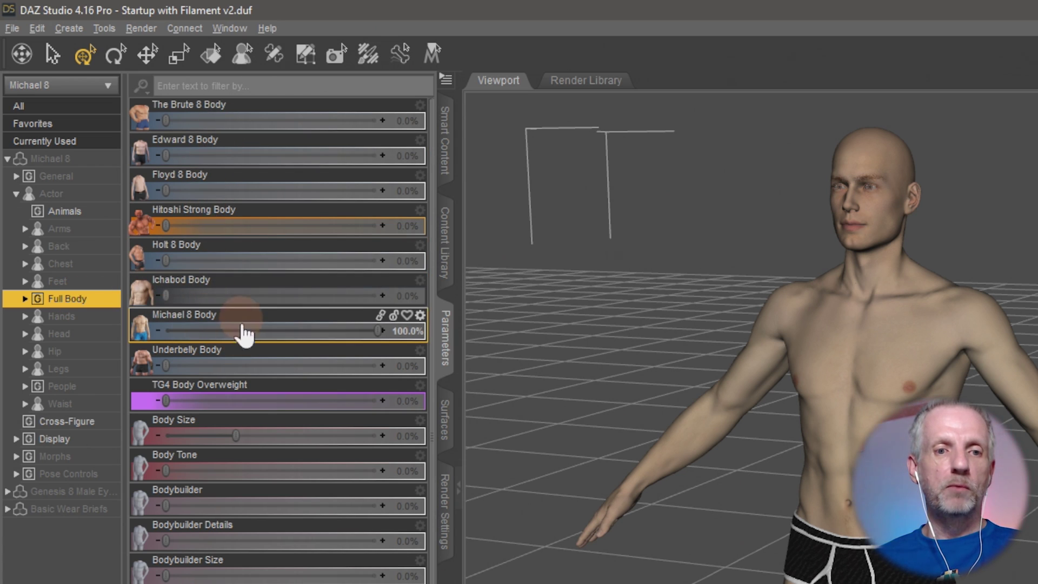
click(263, 301)
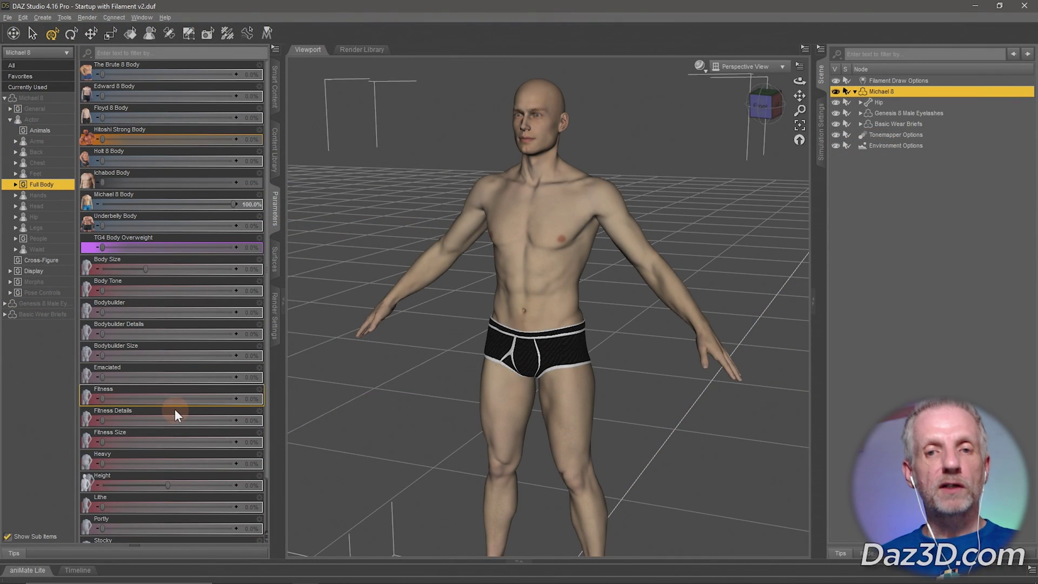
click(175, 411)
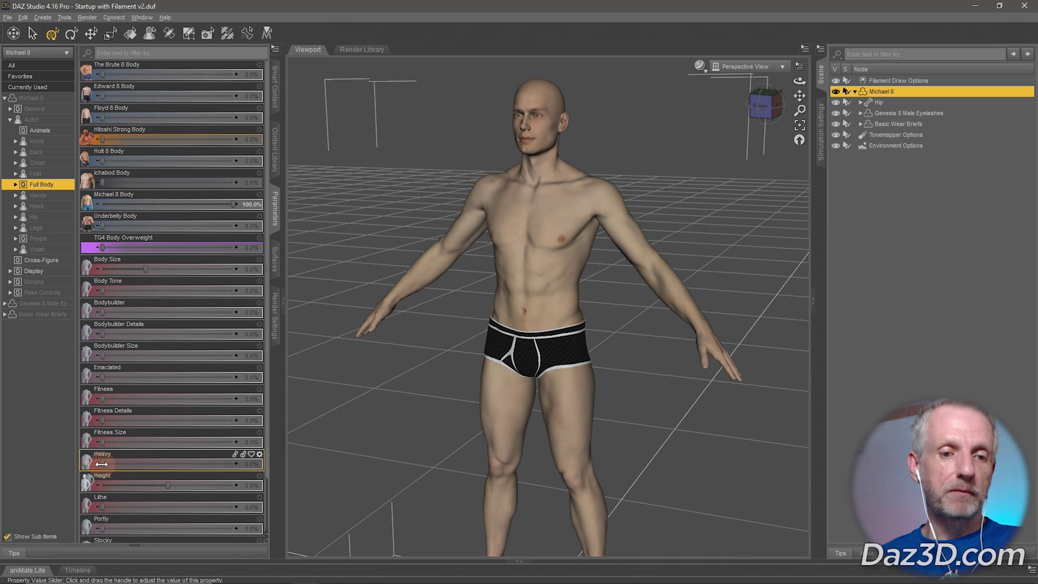
Try Heavy, Fitness Size 47.9%, Fitness 63.2% and Bodybuilder, then set Bodybuilder back to 0%.
mouse_move(101, 464)
mouse_down()
mouse_move(272, 469)
mouse_move(102, 459)
mouse_up()
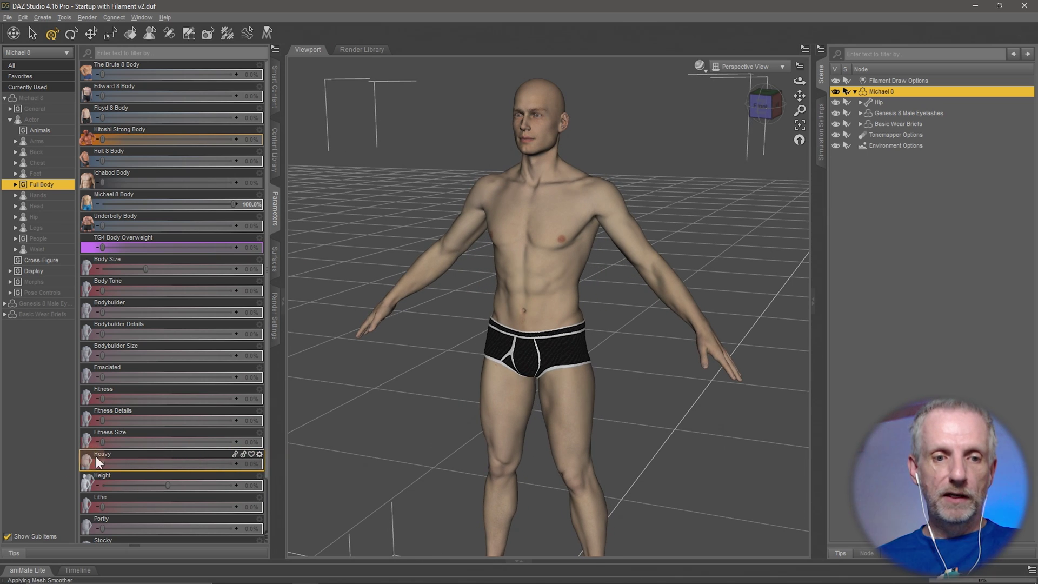
drag(103, 442, 136, 442)
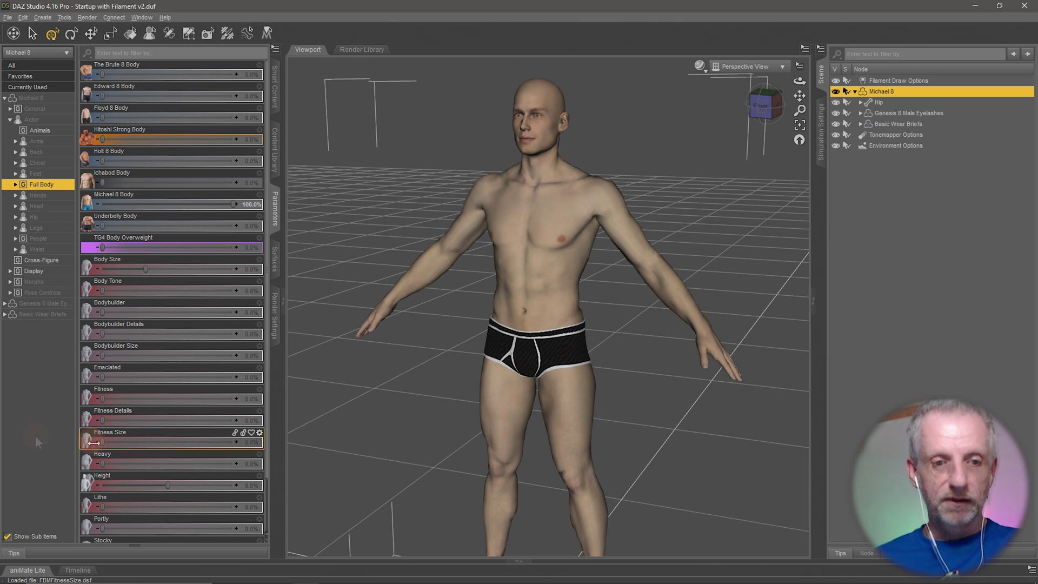
drag(103, 400, 23, 398)
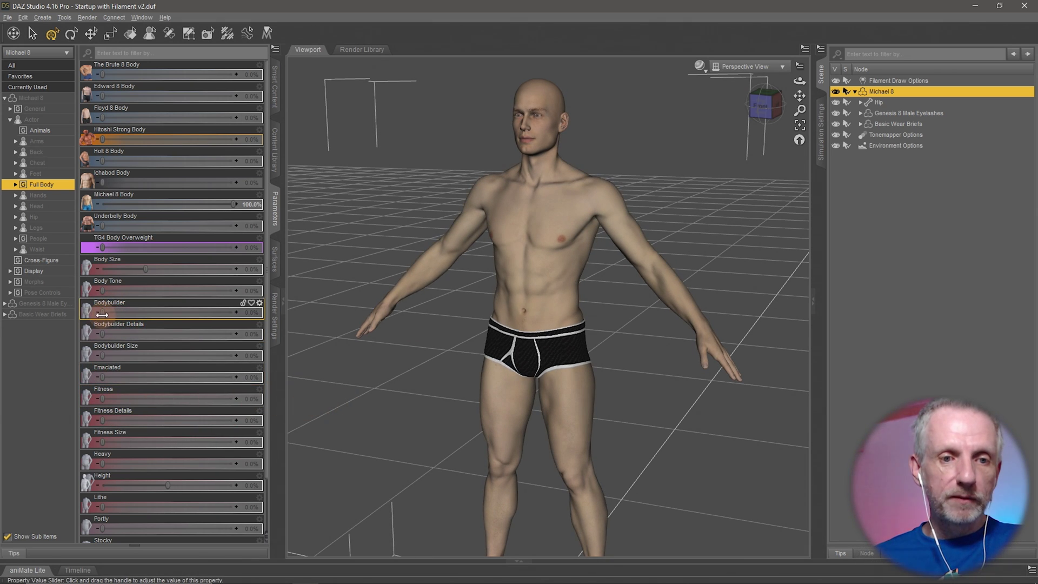
drag(102, 314, 209, 324)
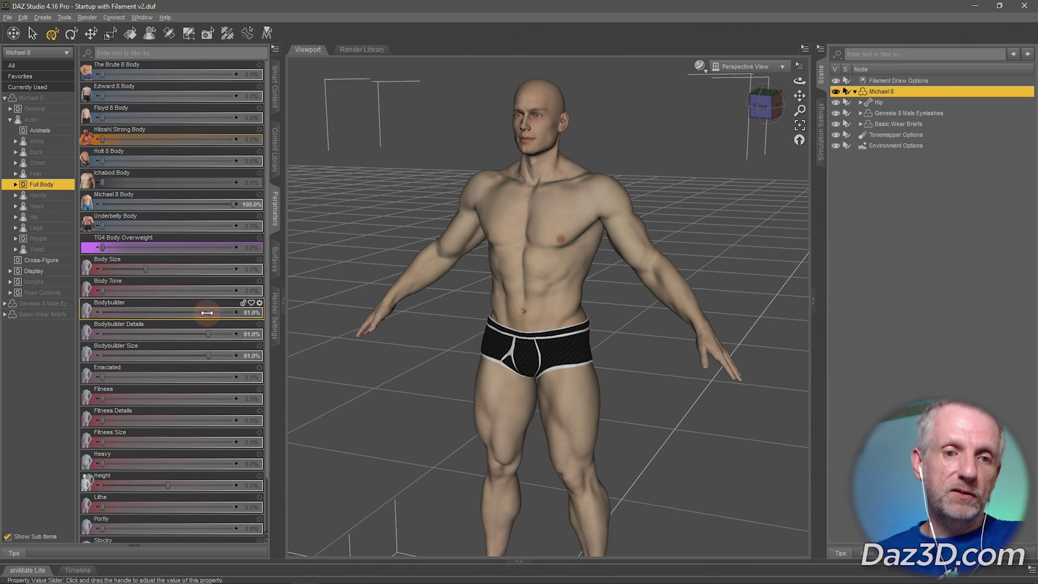
drag(207, 312, 52, 328)
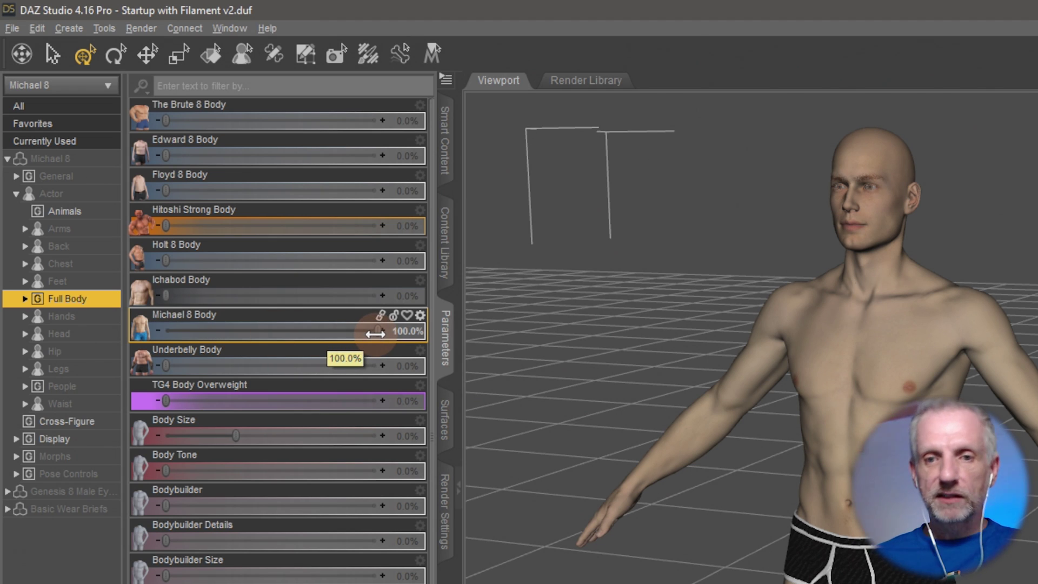
Set Michael 8 Body to 0%, try Ichabod Body, and set The Brute 8 Body to 28.1%.
drag(375, 334, 188, 334)
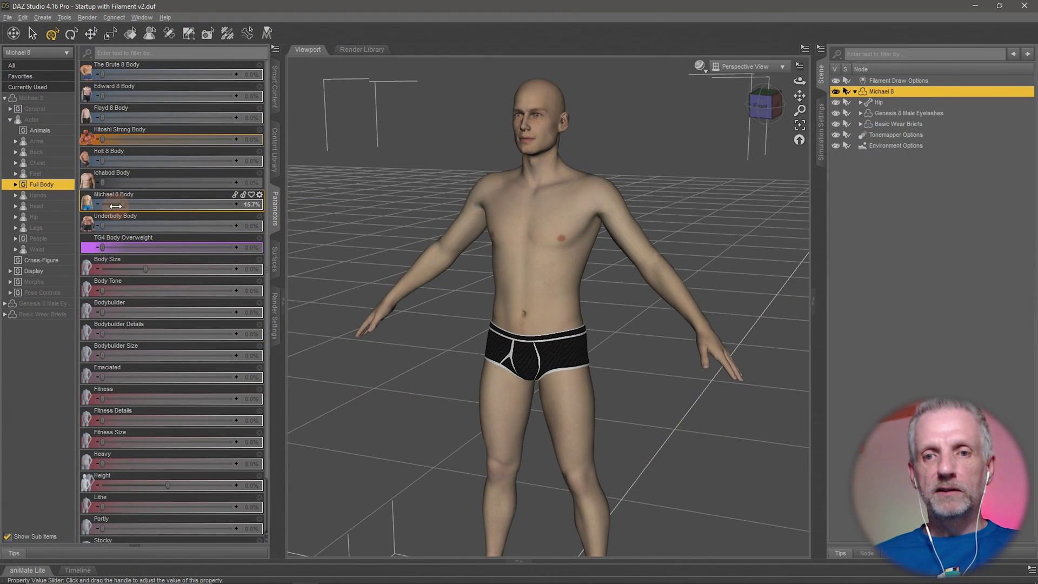
drag(116, 206, 276, 215)
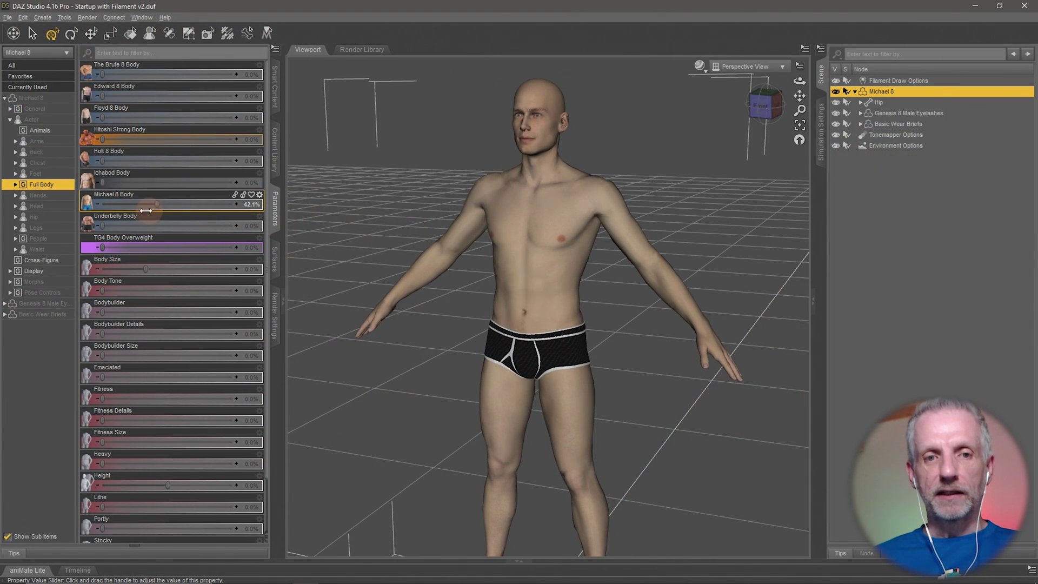
drag(146, 211, 103, 211)
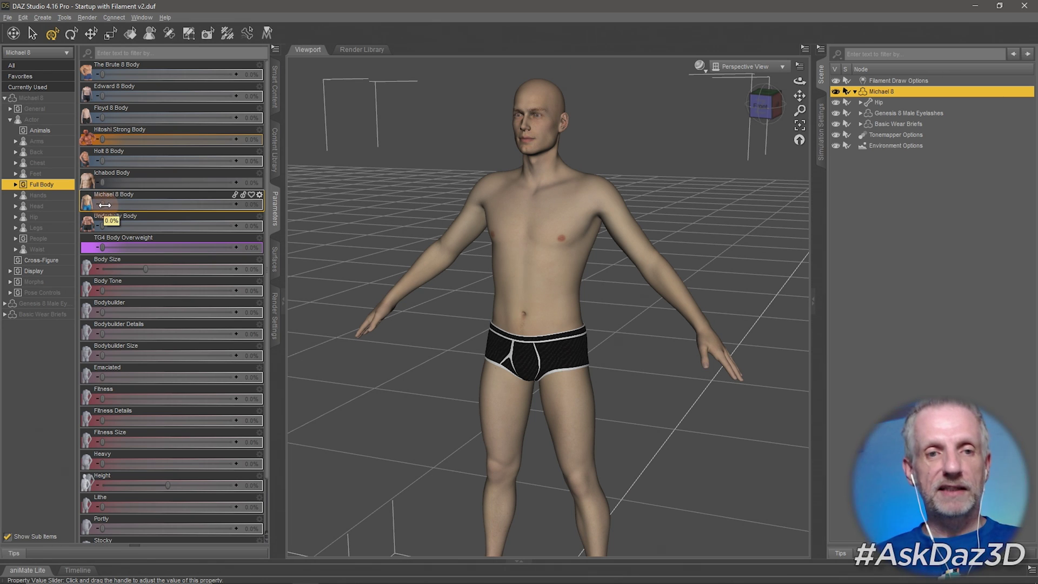
drag(105, 205, 287, 225)
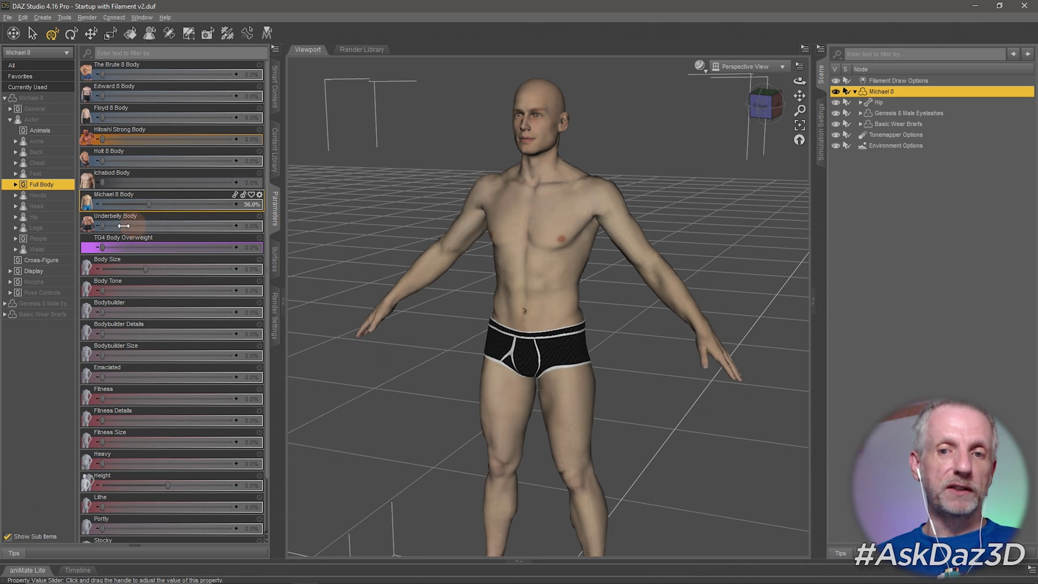
drag(140, 225, 92, 224)
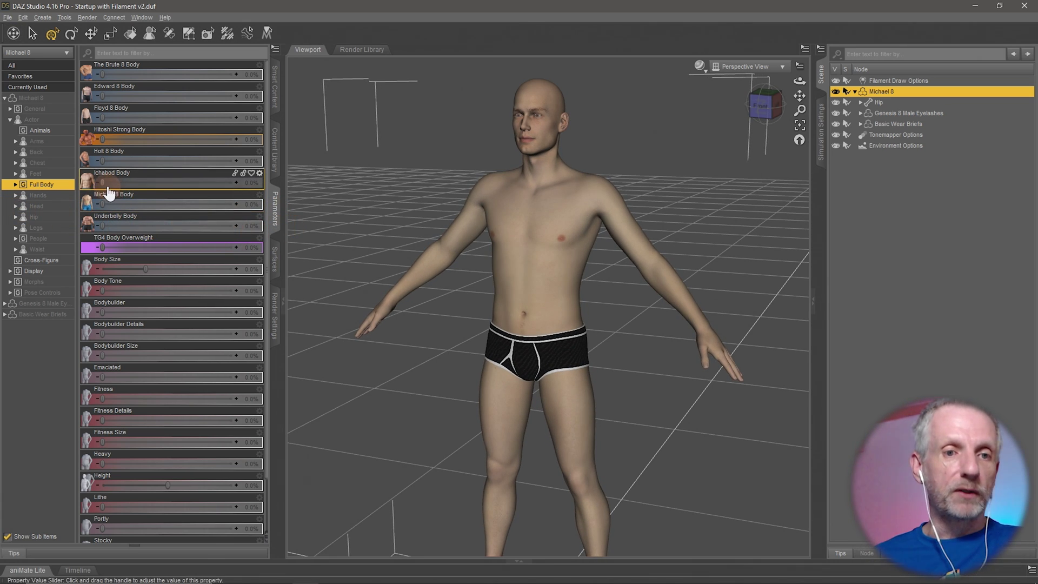
drag(102, 183, 23, 216)
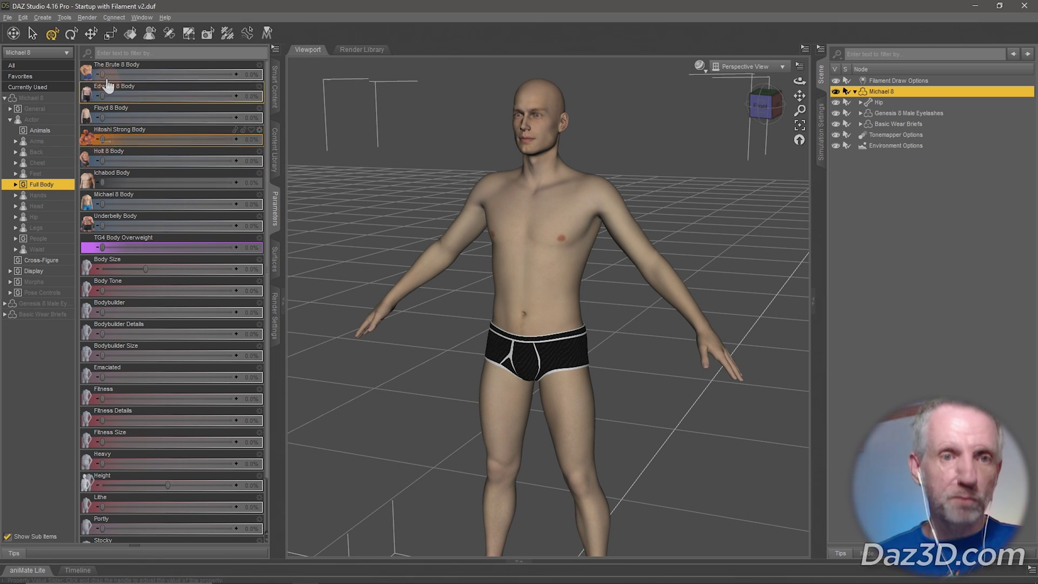
drag(104, 74, 139, 81)
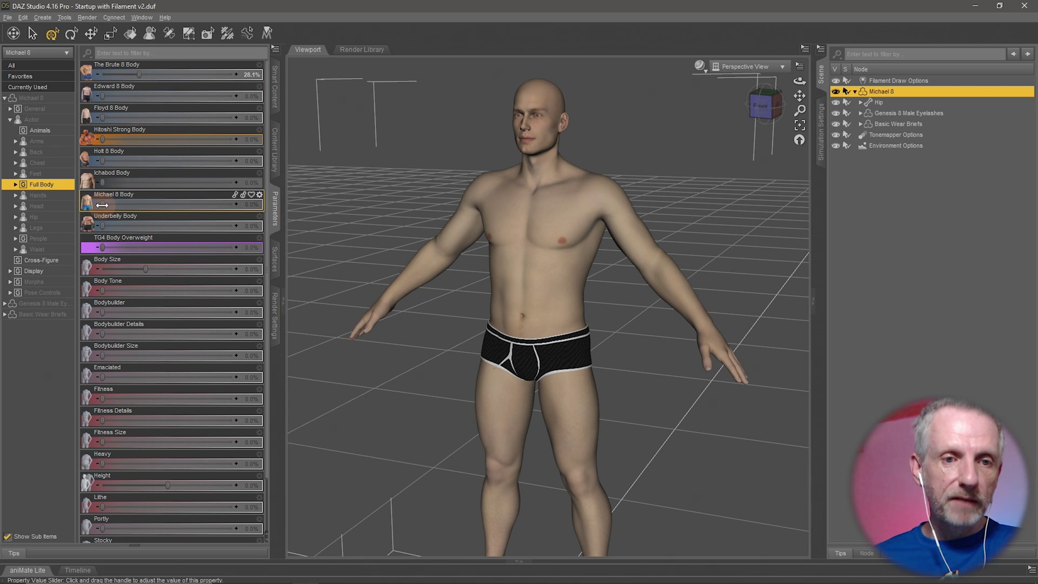
Reset The Brute 8 Body and Underbelly to 0% and Michael 8 Body to 100%.
drag(102, 205, 216, 237)
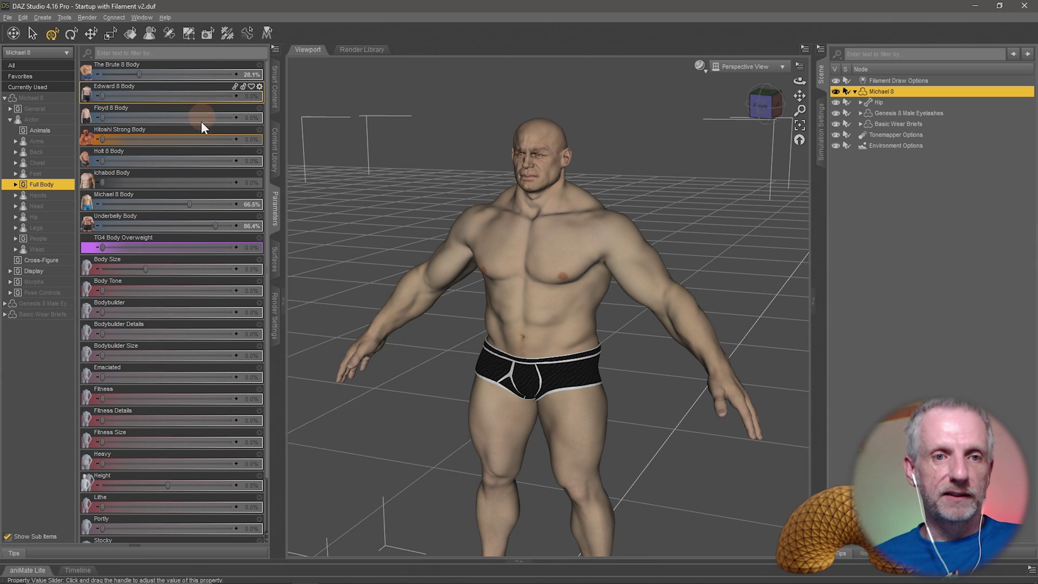
alt+click(208, 81)
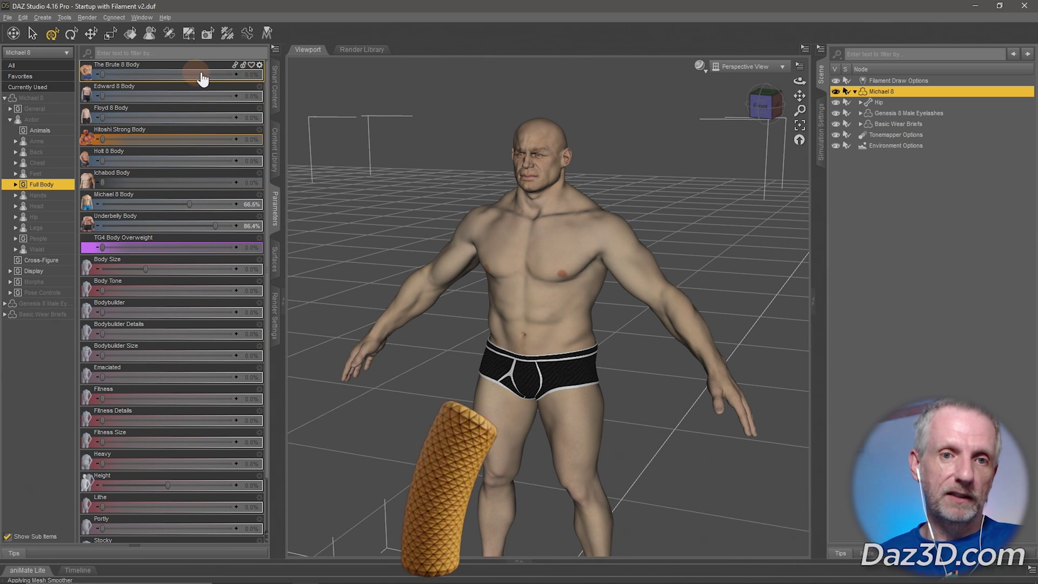
alt+click(194, 226)
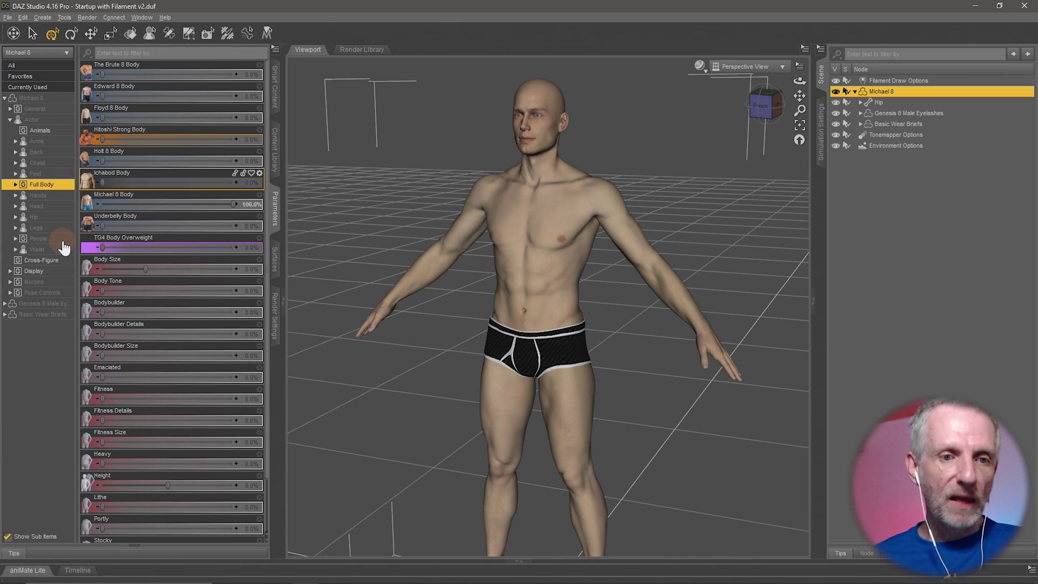
click(39, 238)
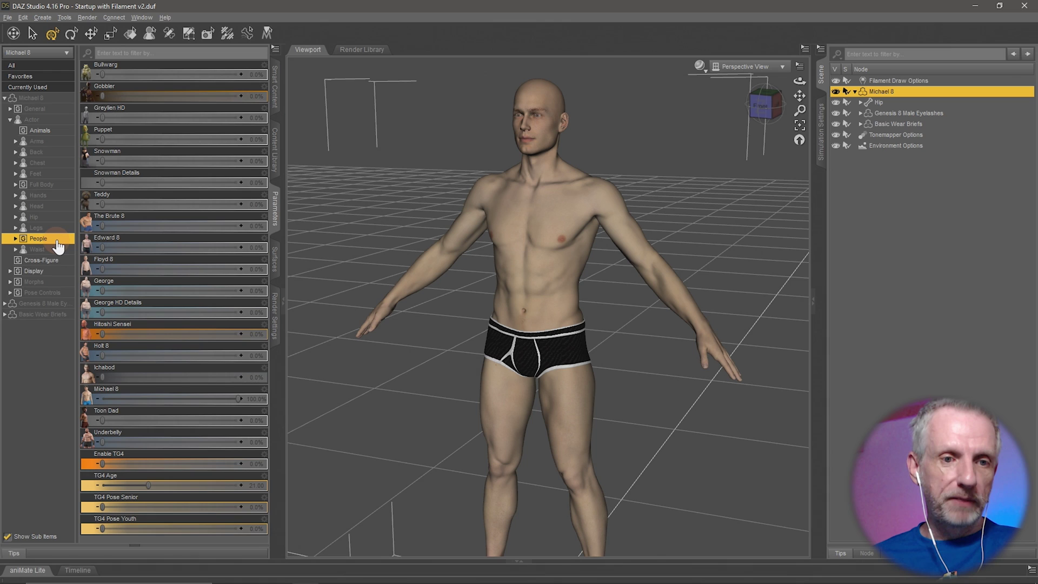
double_click(58, 242)
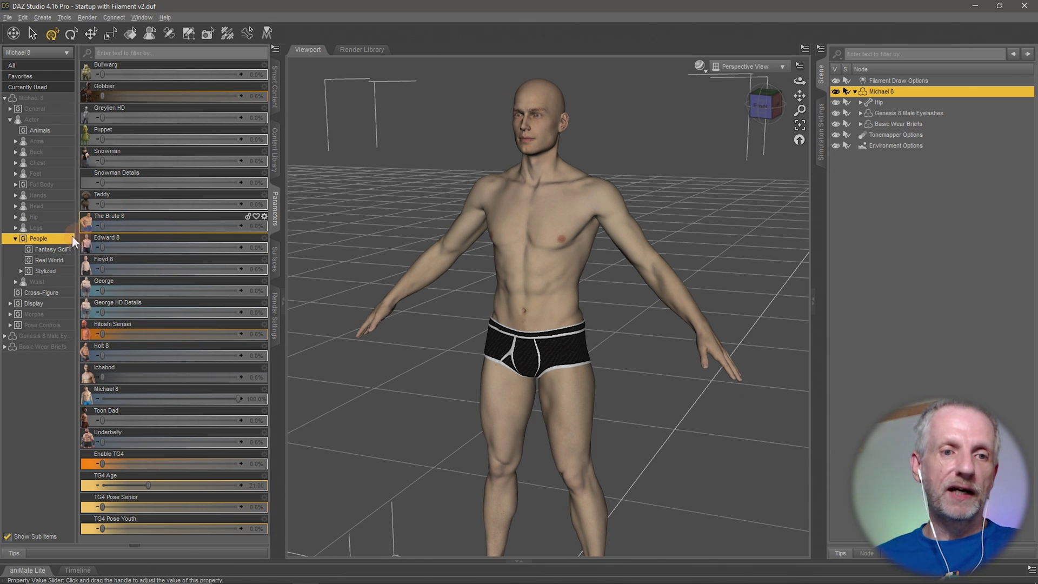
drag(102, 227, 297, 245)
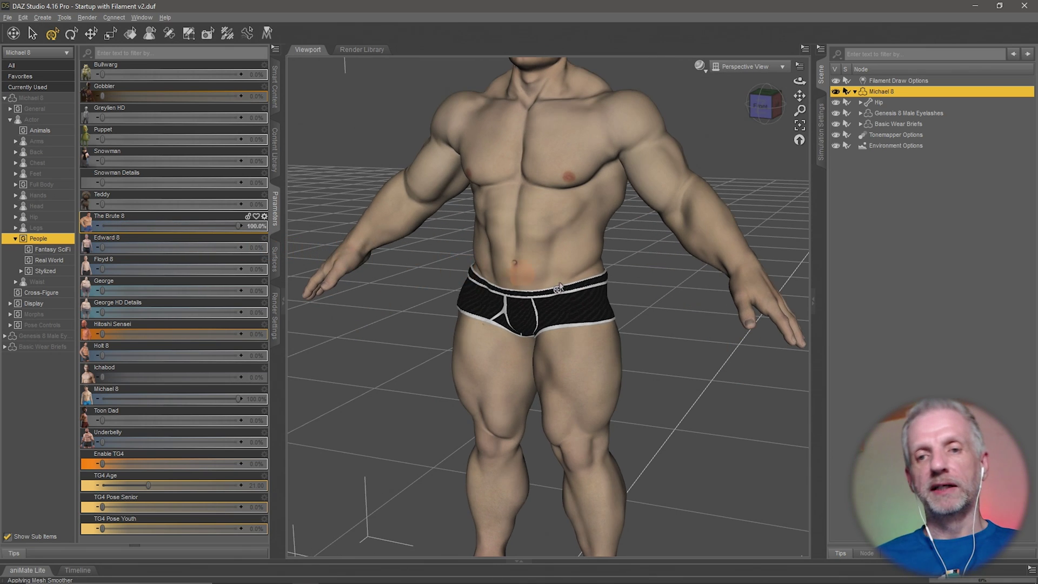
scroll(559, 288, down, 5)
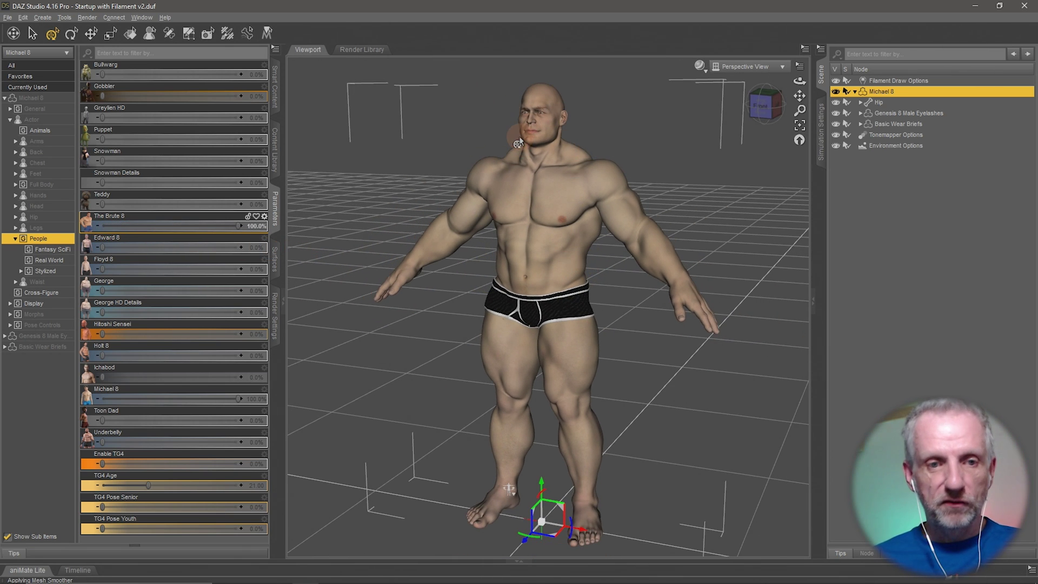
mouse_move(254, 225)
mouse_down()
mouse_move(65, 223)
mouse_move(242, 225)
mouse_up()
drag(98, 238, 33, 238)
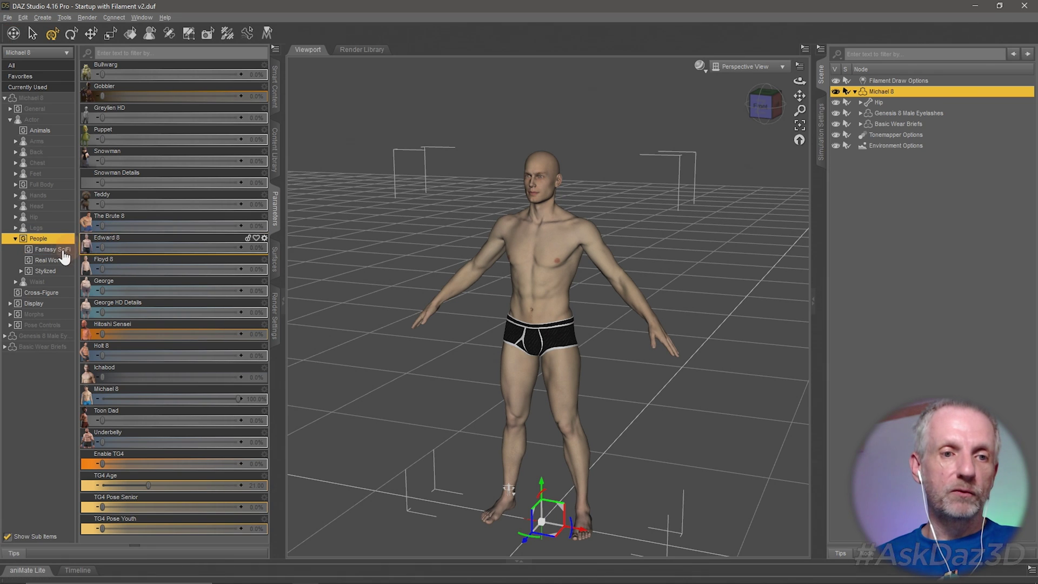
Show Michael 8's Head > People character head morphs.
click(60, 207)
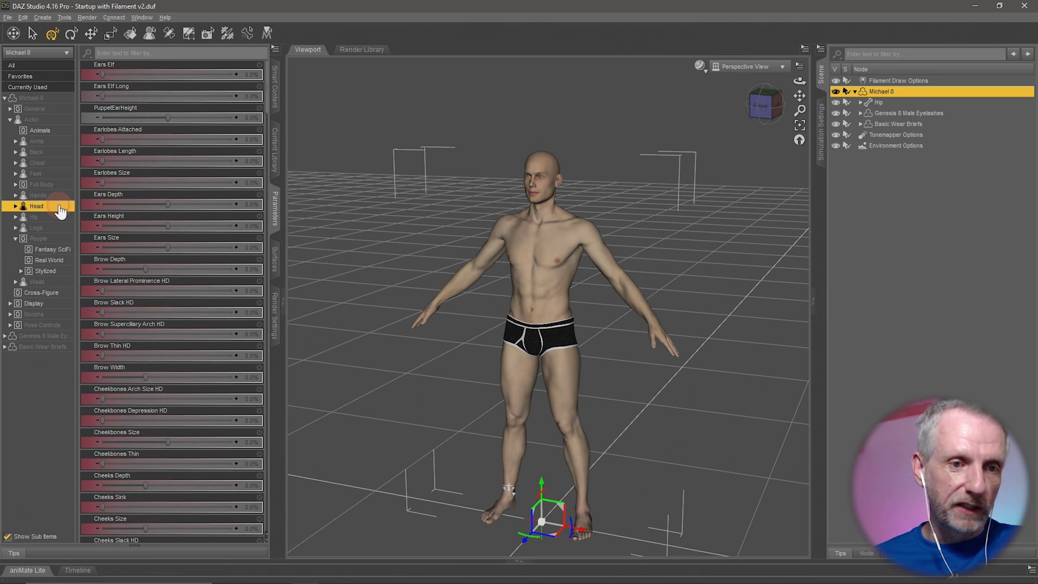
click(56, 228)
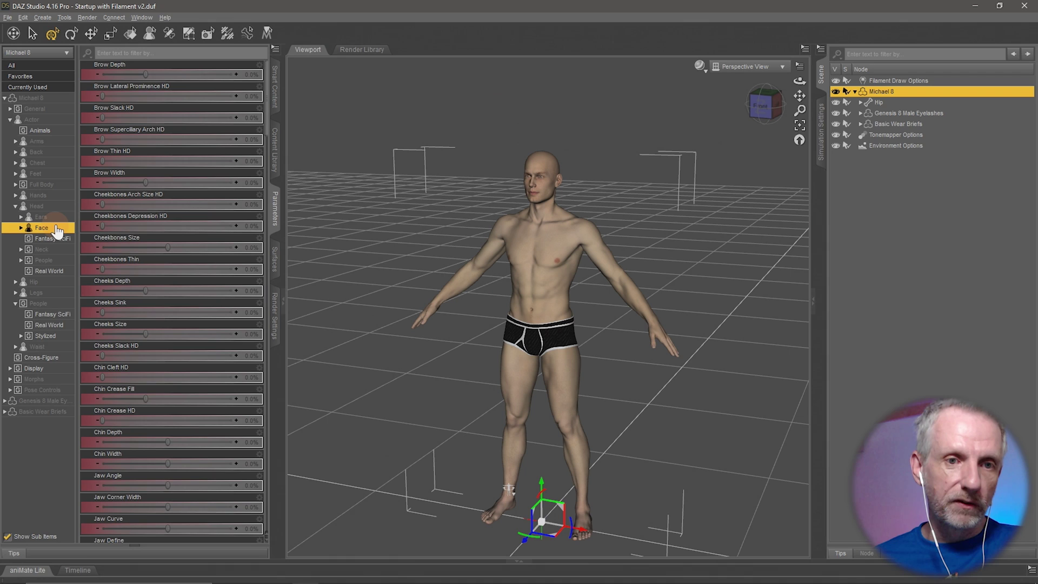
click(46, 261)
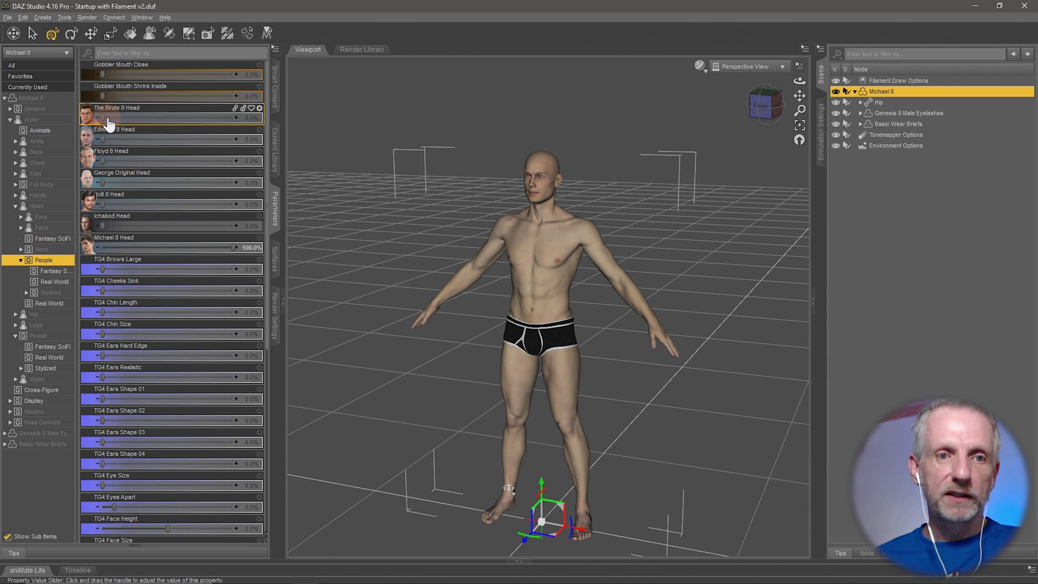
Blend The Brute 8 Head at about 50% with Michael 8 Head at about 66%, testing Edward 8 Head.
drag(102, 117, 141, 119)
drag(201, 138, 241, 143)
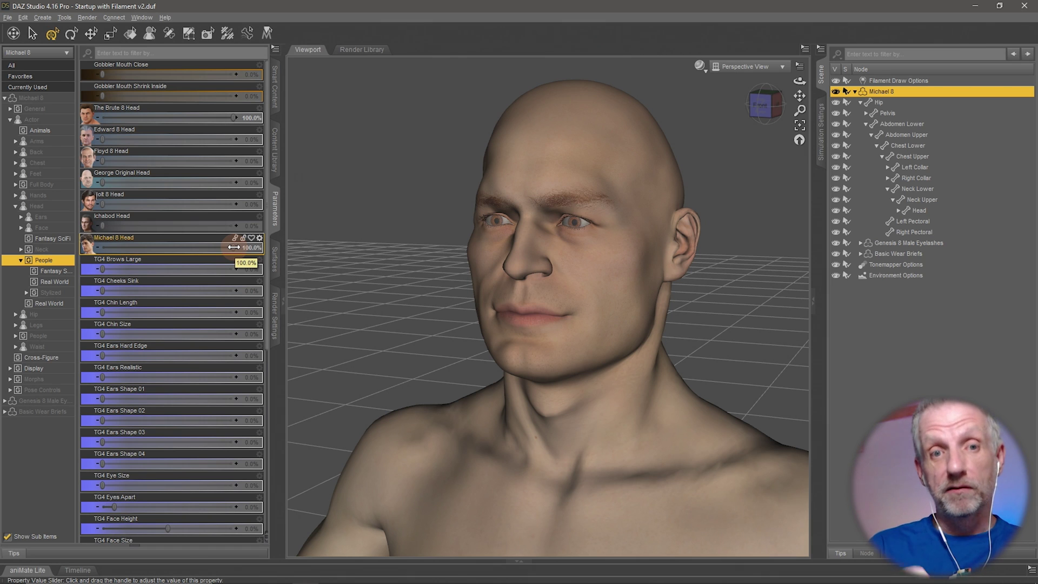
drag(234, 248, 86, 245)
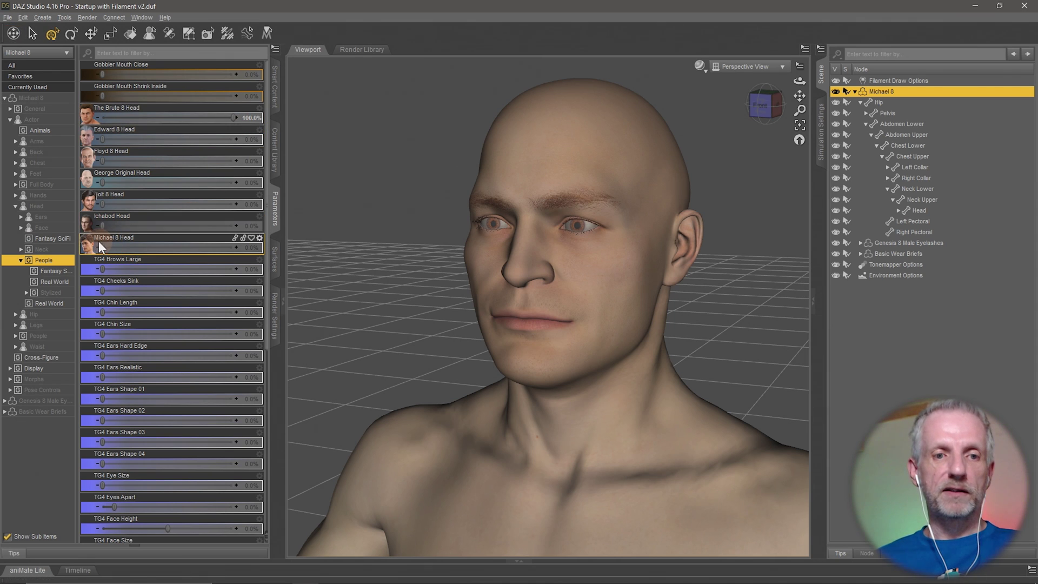
drag(102, 247, 189, 257)
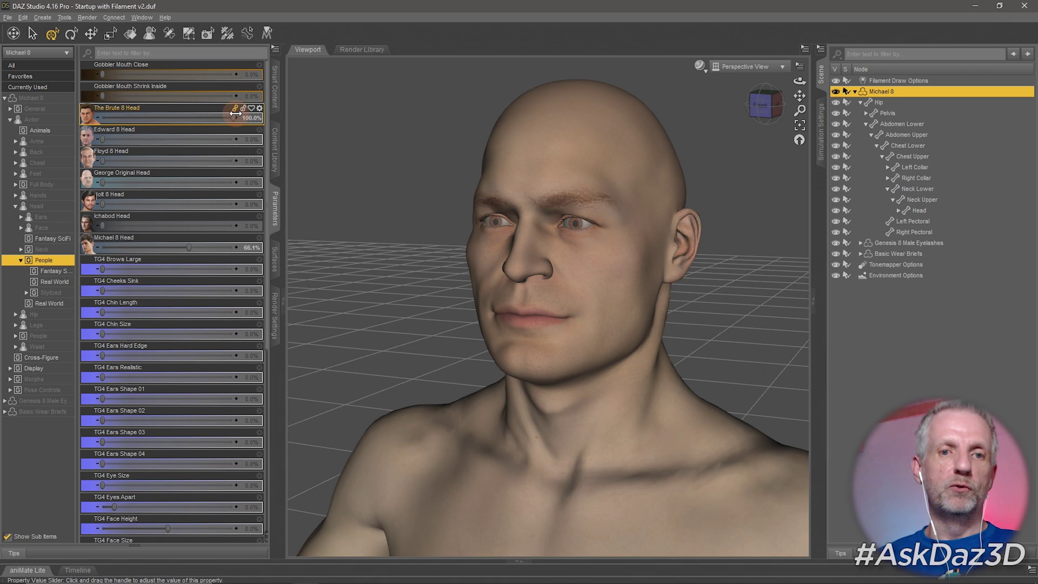
drag(234, 117, 167, 114)
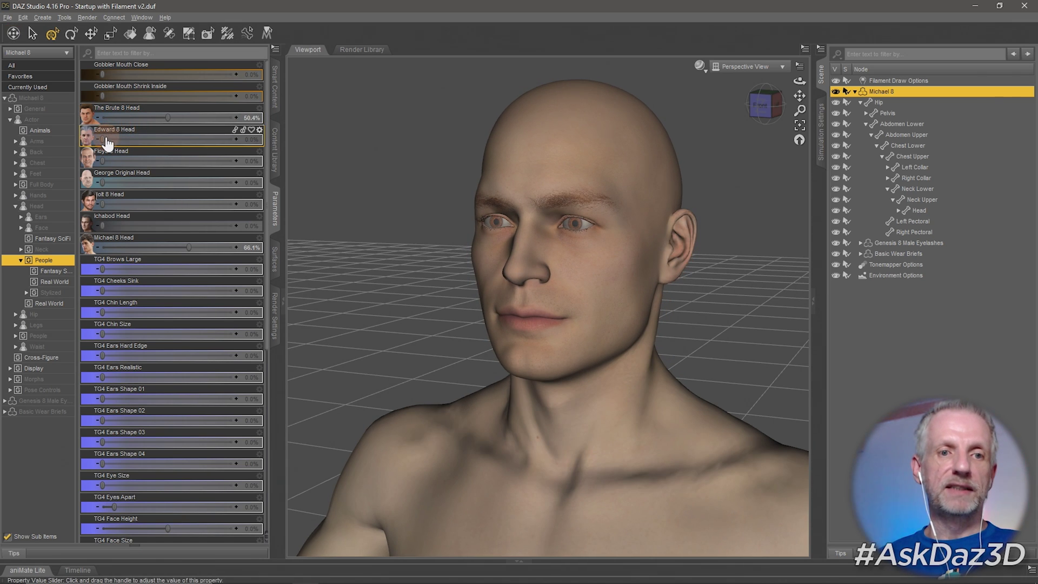
mouse_move(101, 137)
mouse_down()
mouse_move(197, 151)
mouse_move(101, 142)
mouse_up()
drag(102, 203, 203, 210)
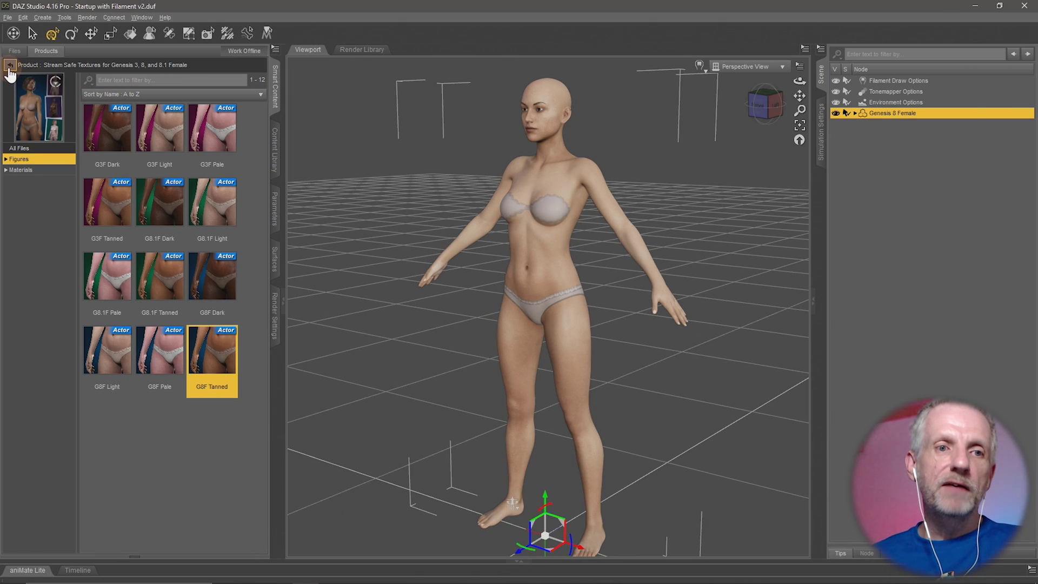
Show Genesis 8 Female's Actor > People > Stylized morphs, with the Head group collapsed.
click(11, 73)
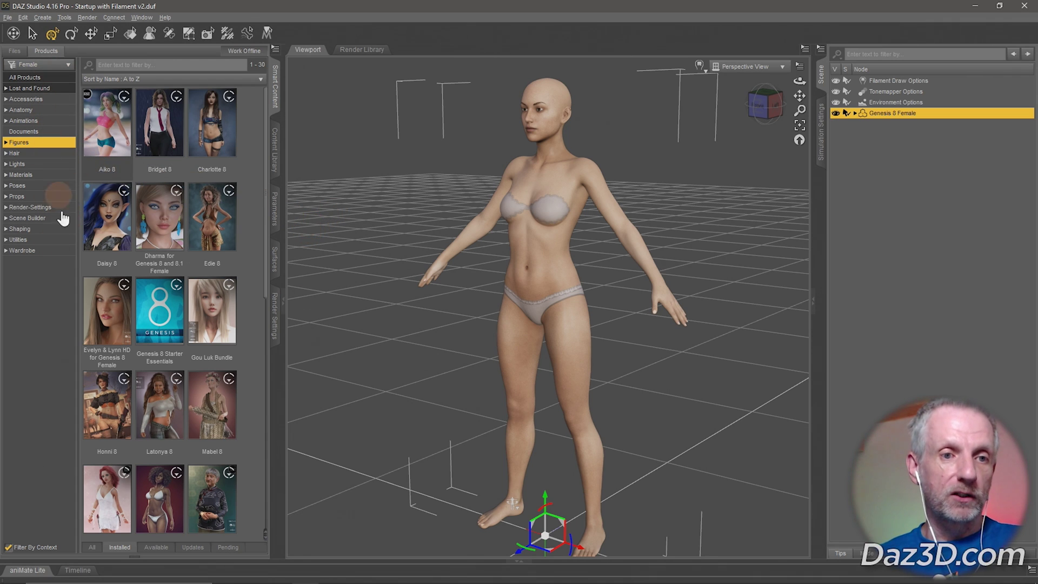
click(279, 218)
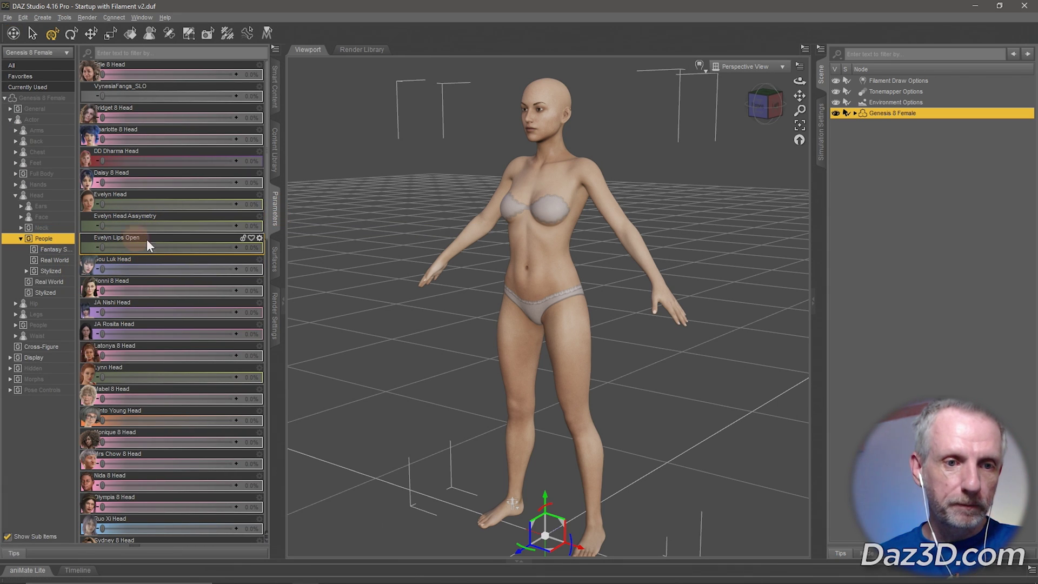
click(16, 196)
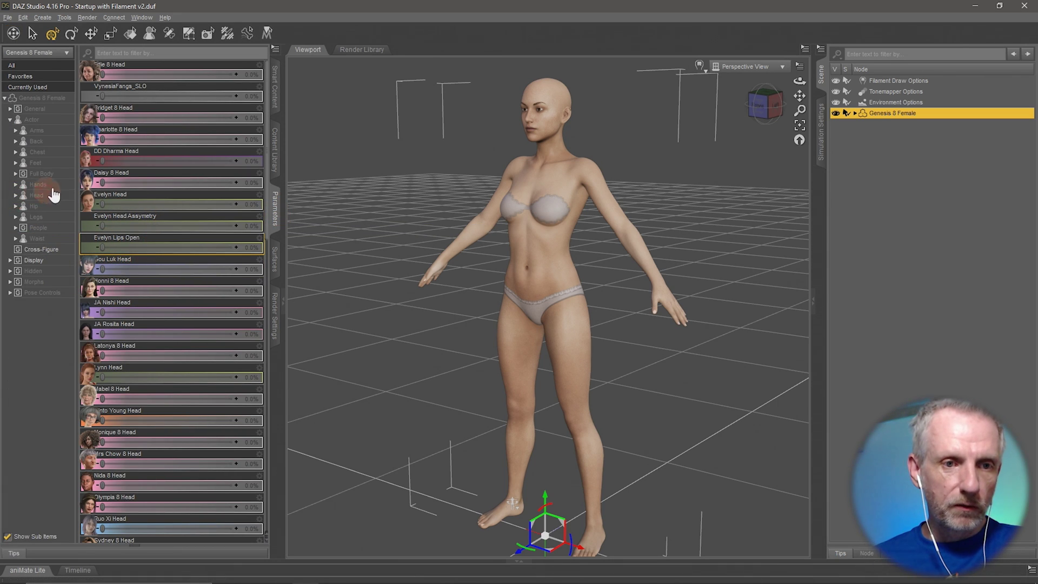
click(53, 228)
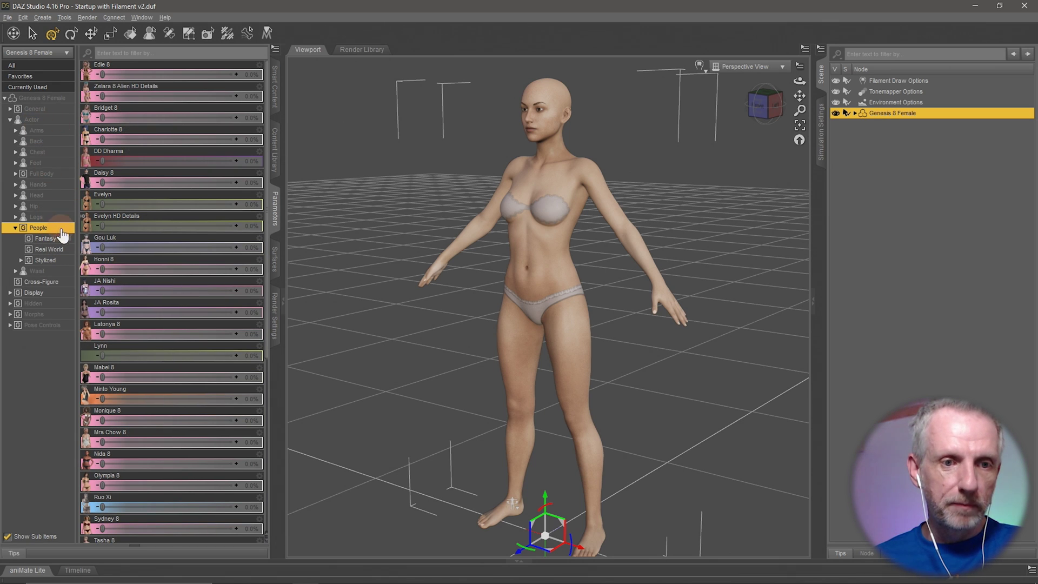
click(46, 261)
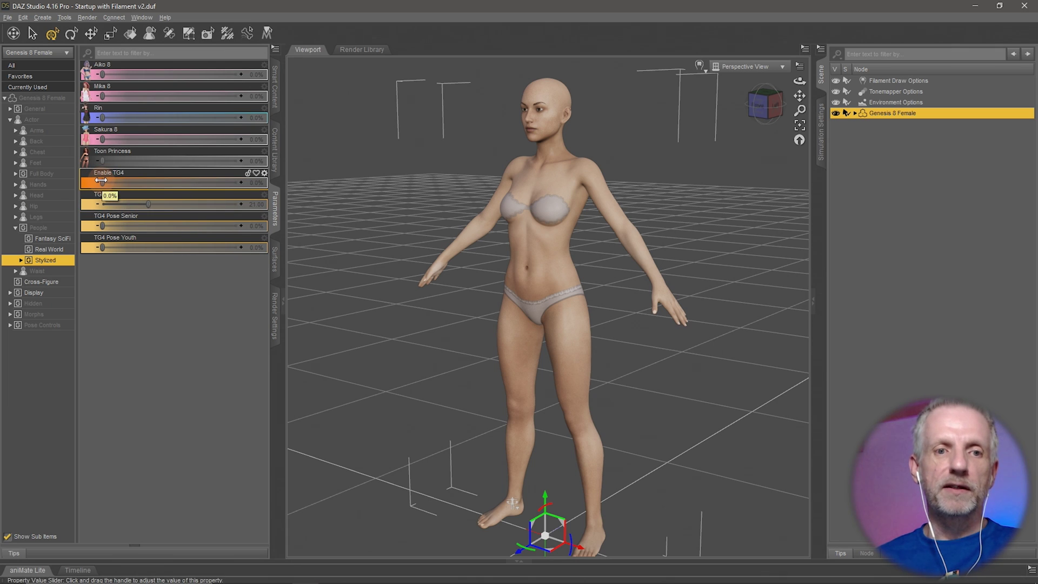
Set Enable TG4 to 100% for the toon look, then orbit to inspect the figure.
drag(111, 184, 340, 187)
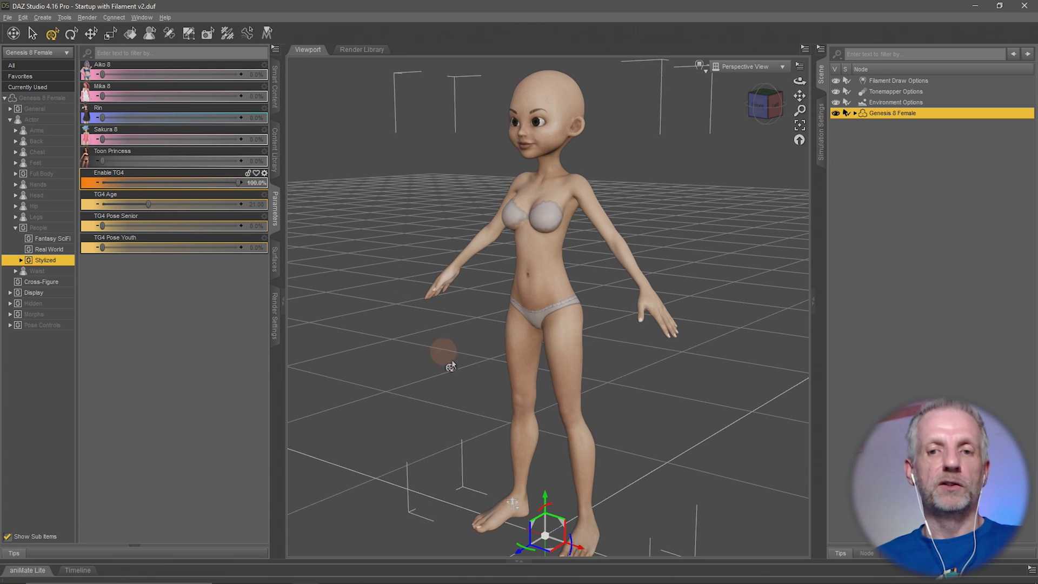
alt+drag(457, 378, 431, 377)
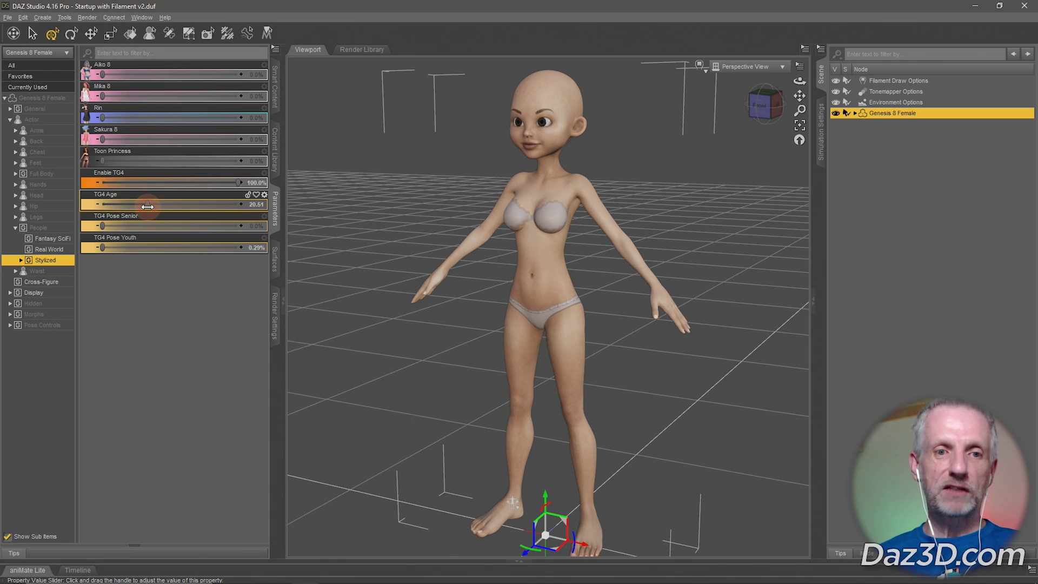
Try infant and child TG4 Age values, then raise TG4 Age to 60 for an elderly woman.
drag(147, 206, 114, 214)
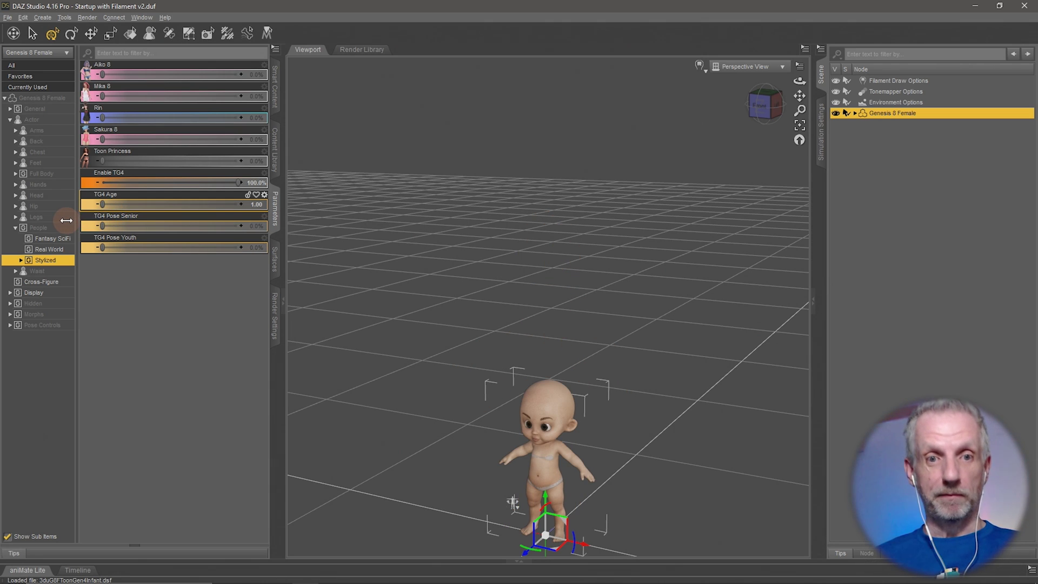
drag(102, 204, 148, 220)
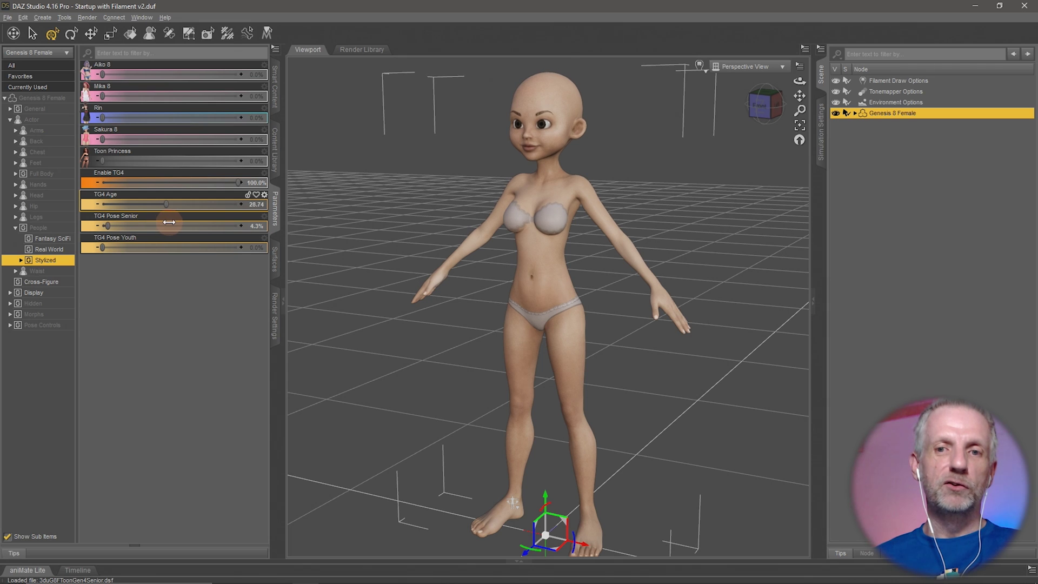
drag(185, 224, 263, 230)
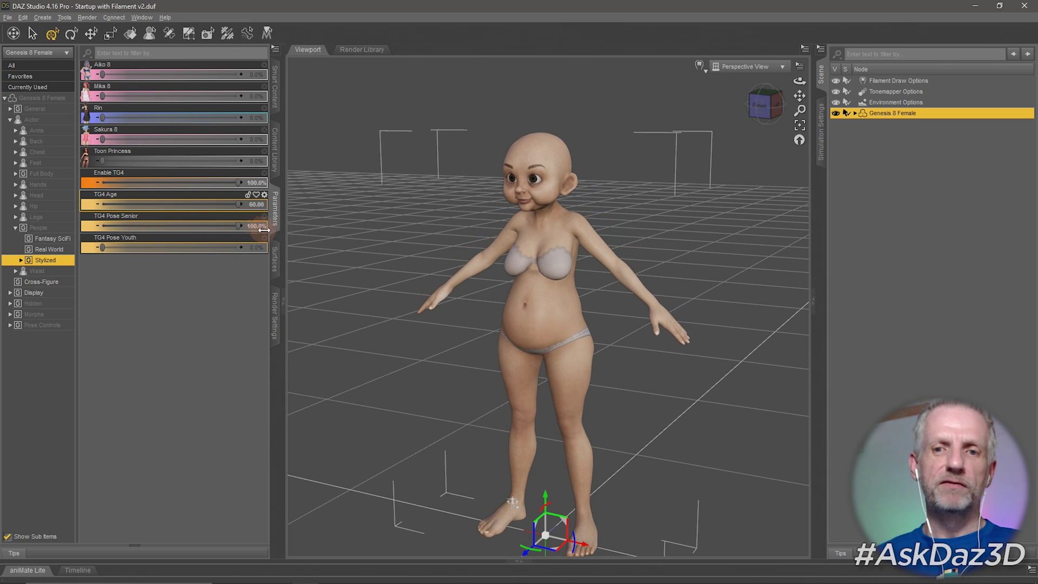